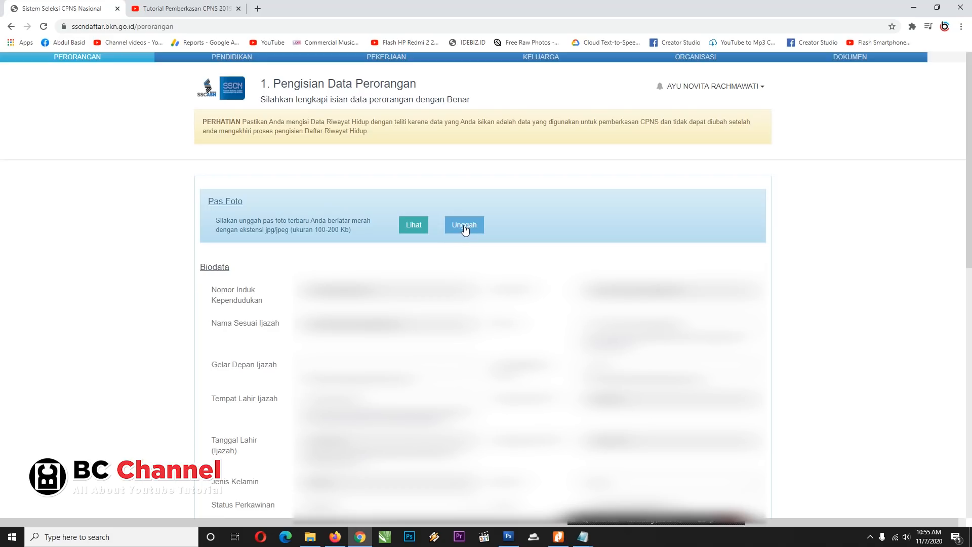
Step: Preview the uploaded pass photo, then close the preview
click(417, 227)
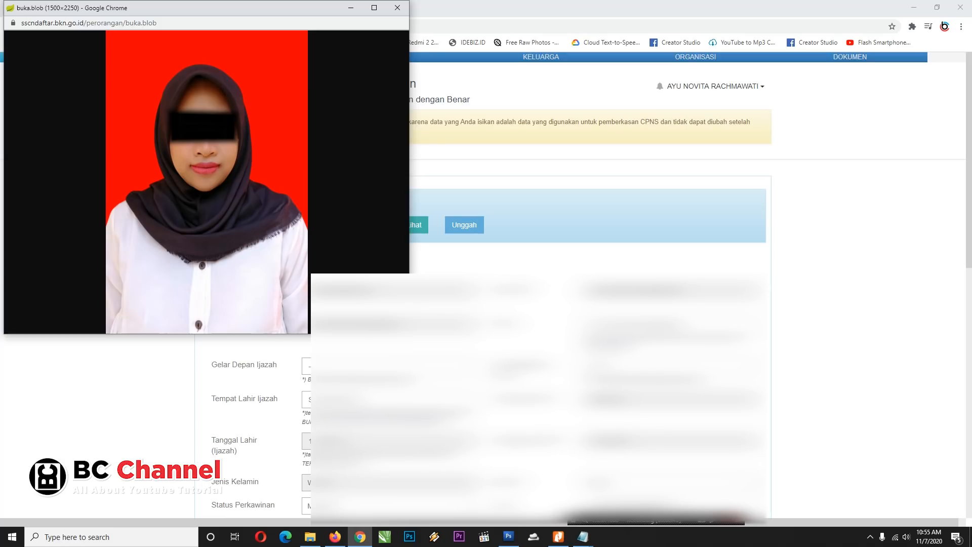
click(398, 7)
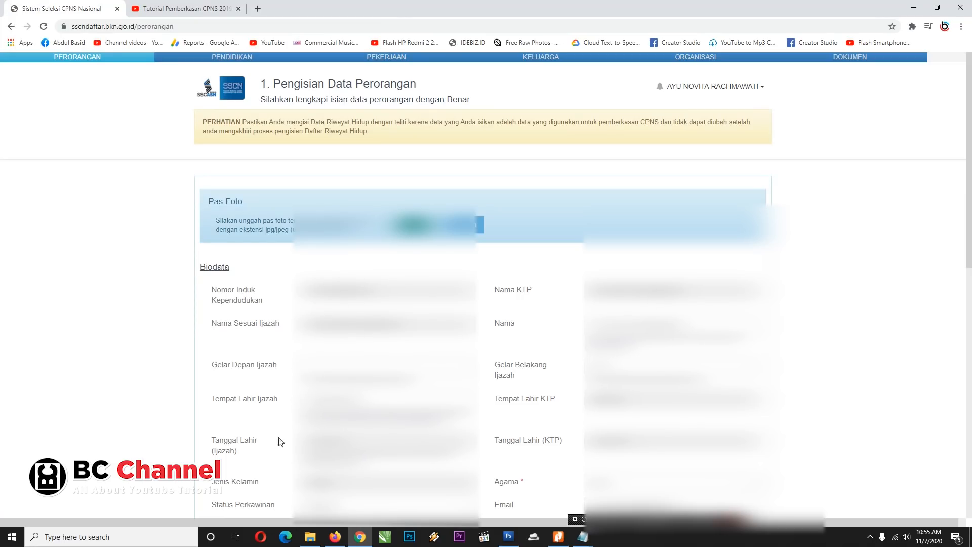
drag(970, 252, 969, 296)
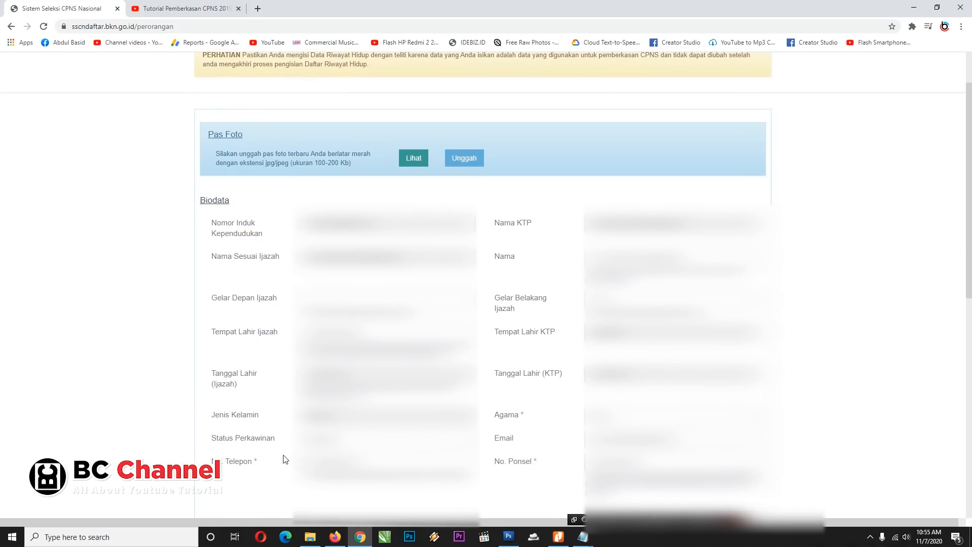
Step: Choose the marital status in Status Perkawinan and check the Agama and phone fields
click(433, 437)
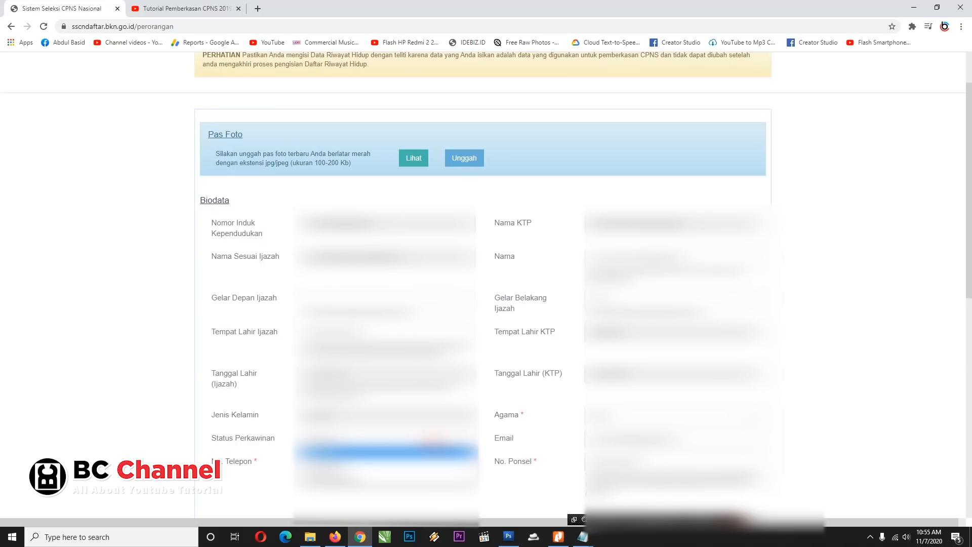
click(404, 451)
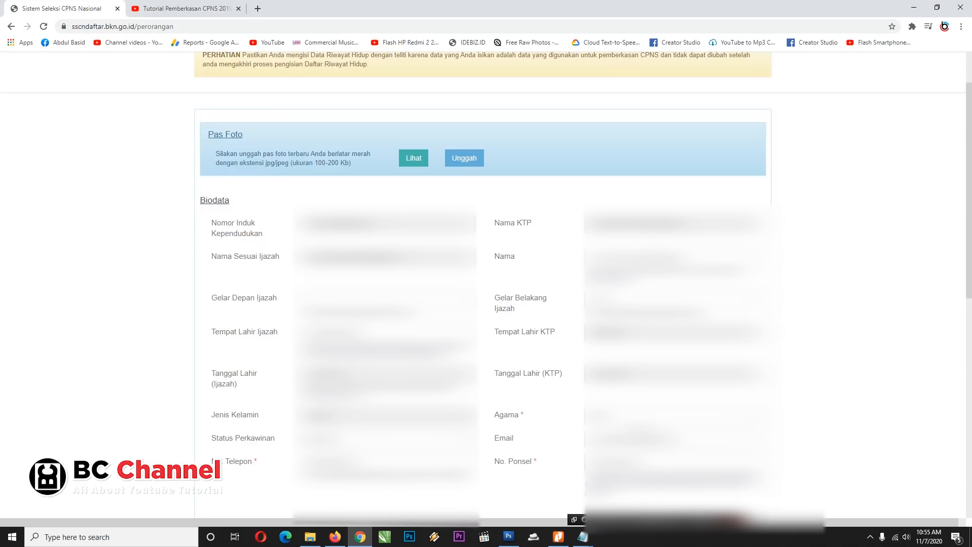
click(625, 418)
click(625, 418)
click(608, 462)
click(397, 461)
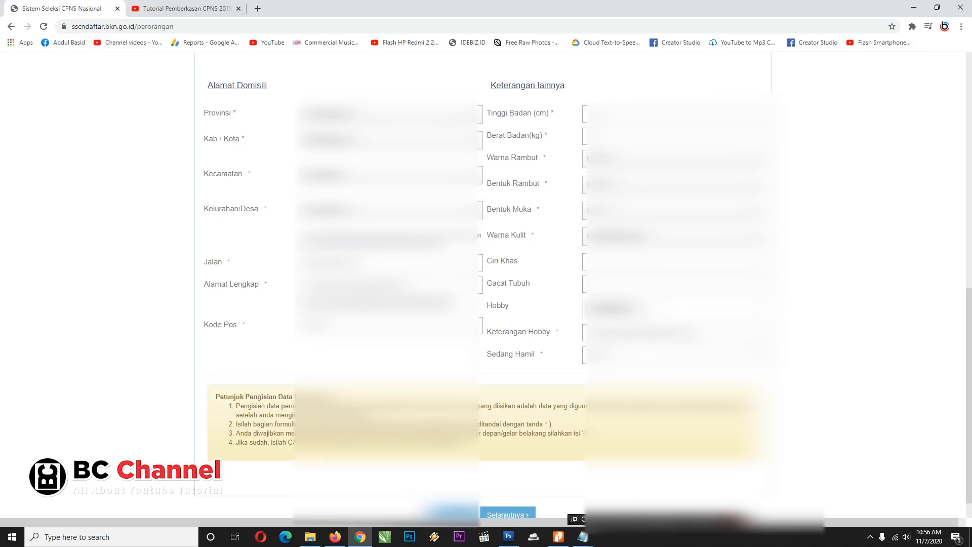
Step: Check the Hobby choices and Keterangan Hobby field, then save personal data and continue to Pendidikan
click(646, 309)
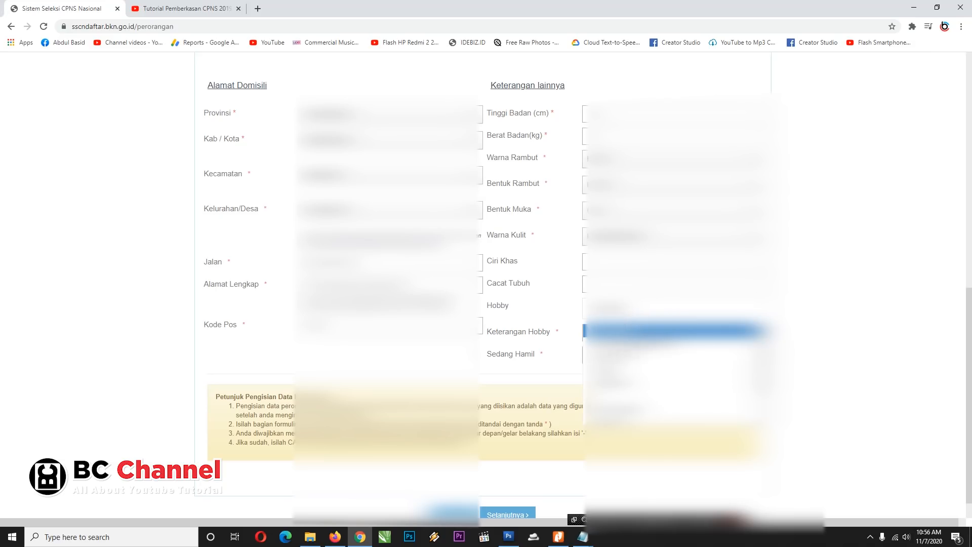
click(821, 280)
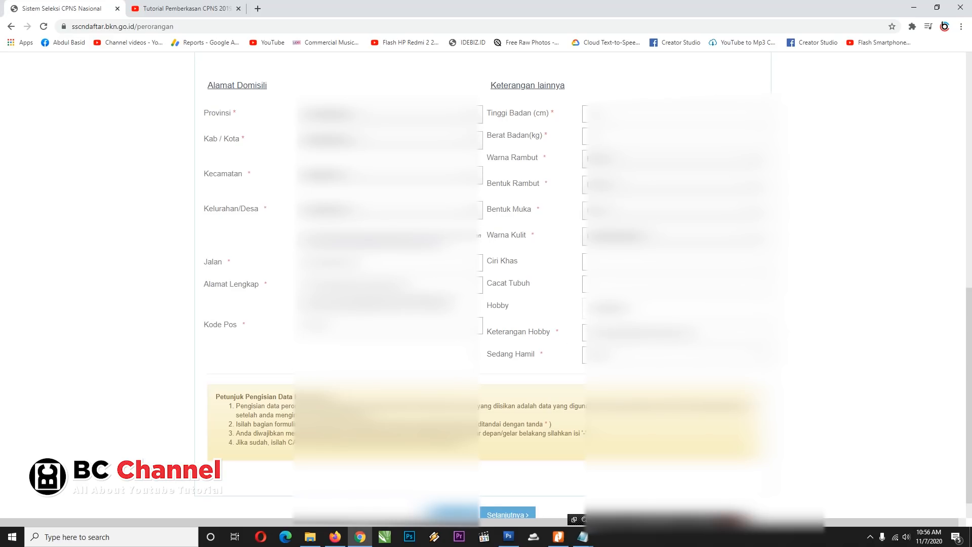
click(701, 333)
click(507, 515)
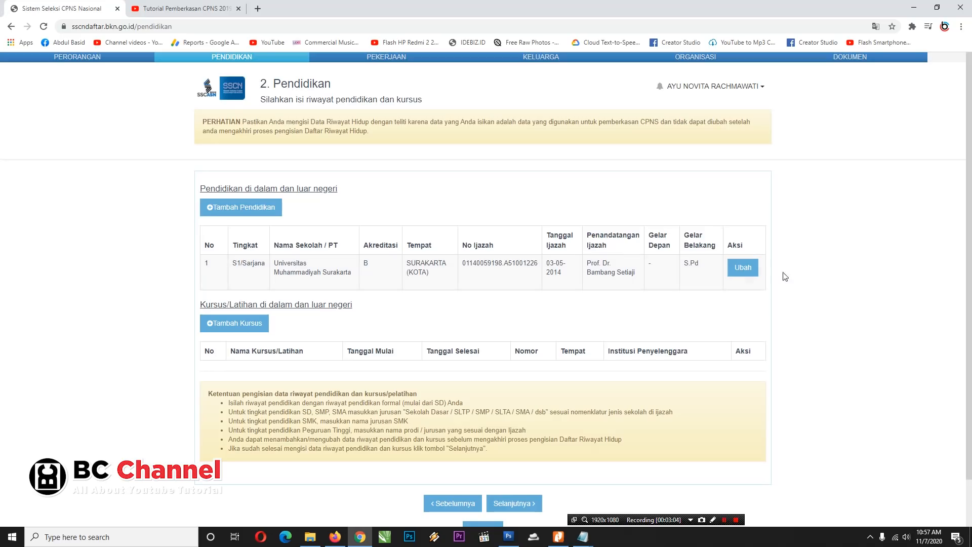
Step: Review the S1 entry's signer and front academic title, save it, and add a new education entry
click(743, 268)
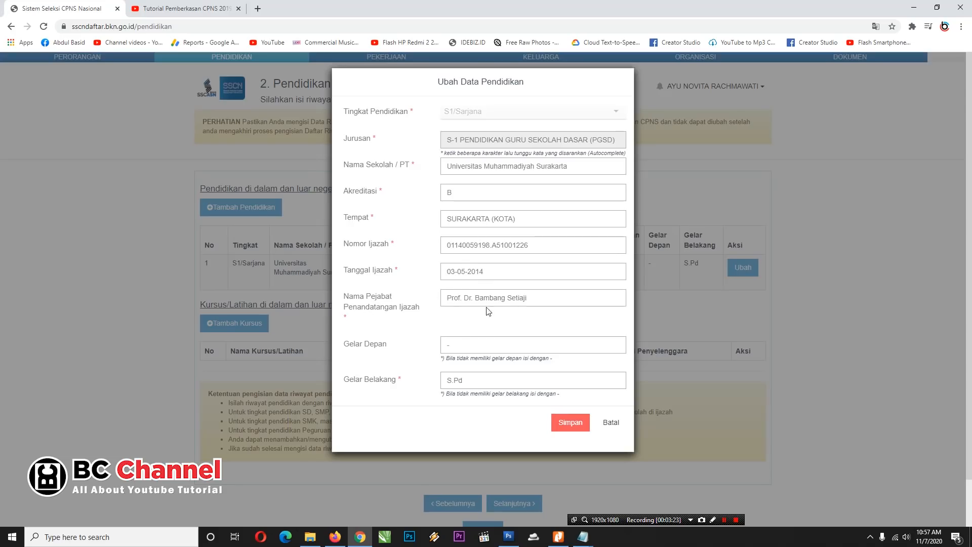
click(532, 302)
click(461, 344)
click(570, 422)
click(244, 208)
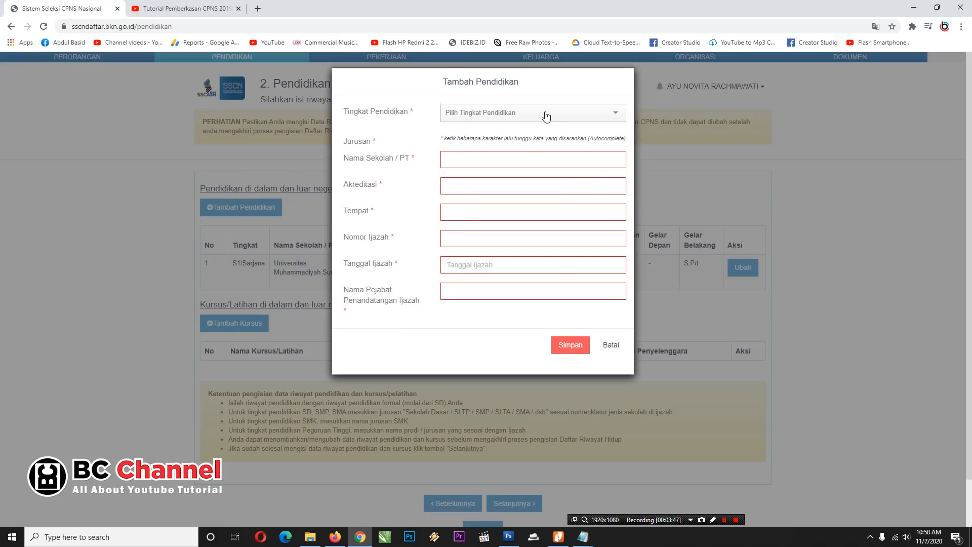
Step: Enter Sekolah Dasar, school SD Negeri 1 Gemolong, accreditation A, and place SRAGEN (KAB)
click(546, 117)
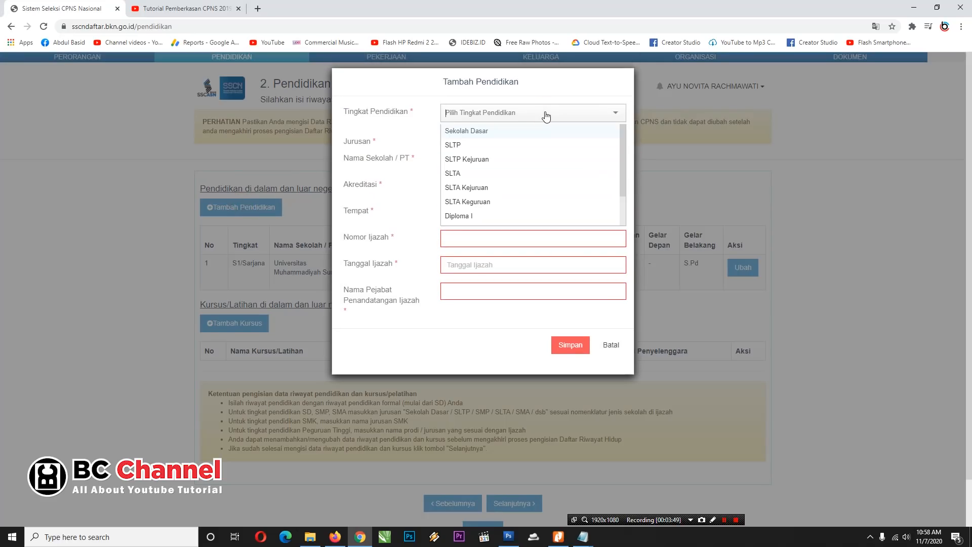
click(475, 131)
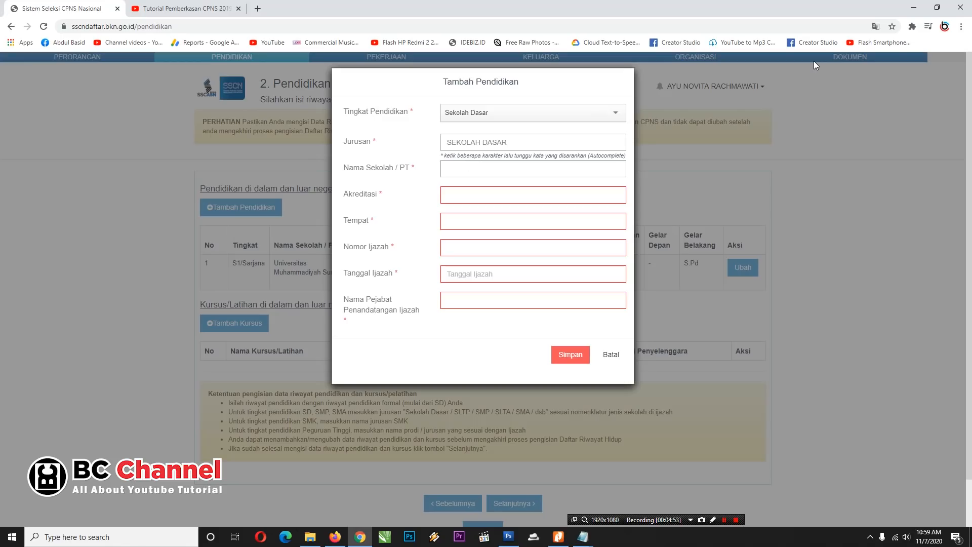
text(SD)
text(Negeri 1 Gemolong)
click(493, 195)
text(A)
key(Tab)
text(sRAG)
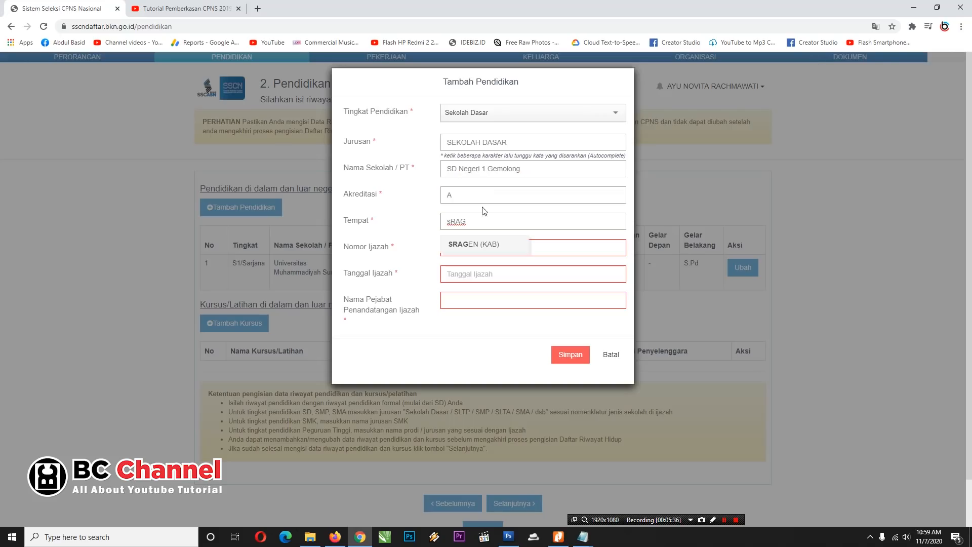
click(474, 248)
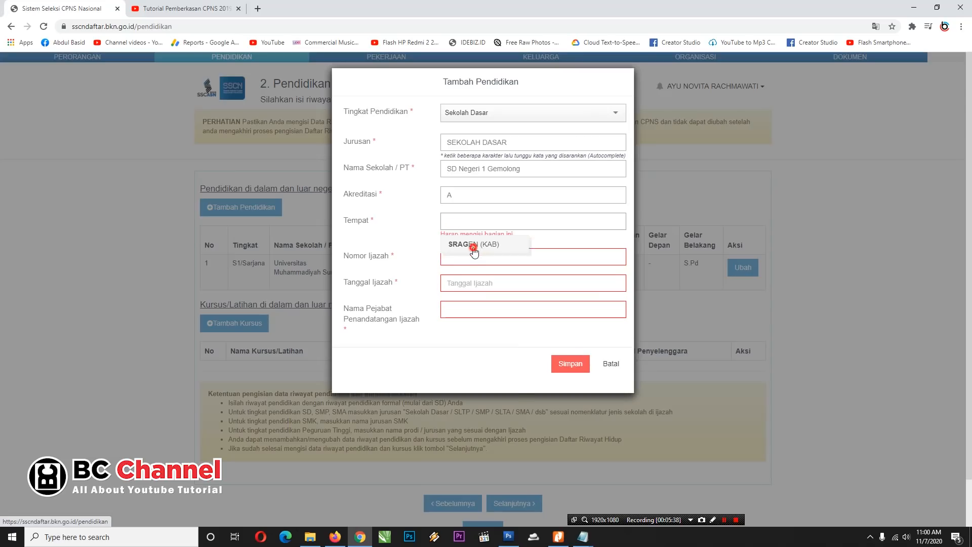
Step: Fill in the certificate number, checking the scanned ijazah PDF for its details
click(454, 250)
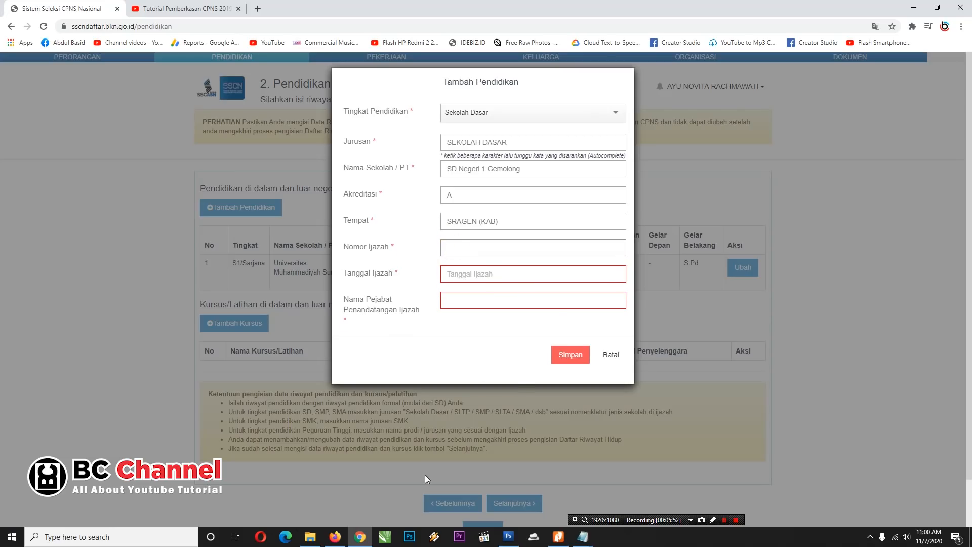
click(559, 537)
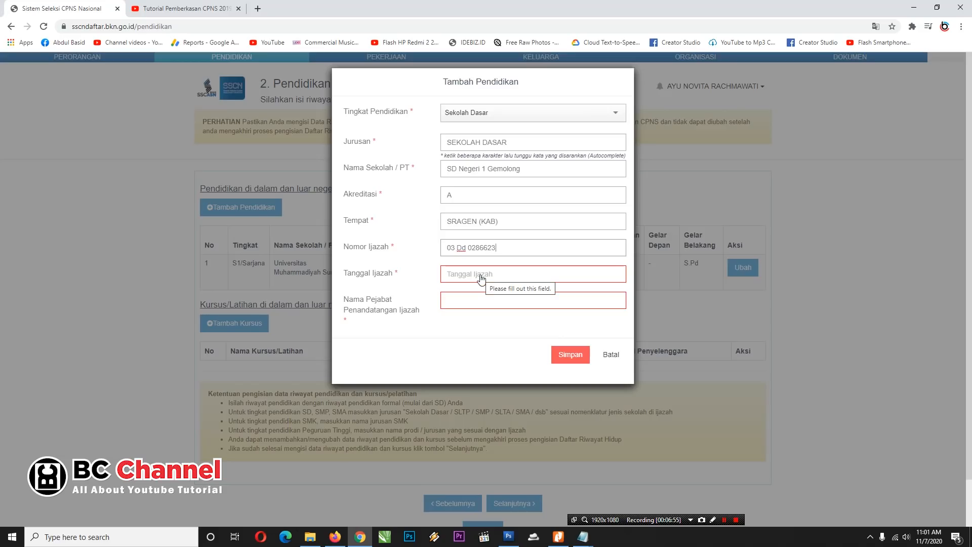
click(498, 275)
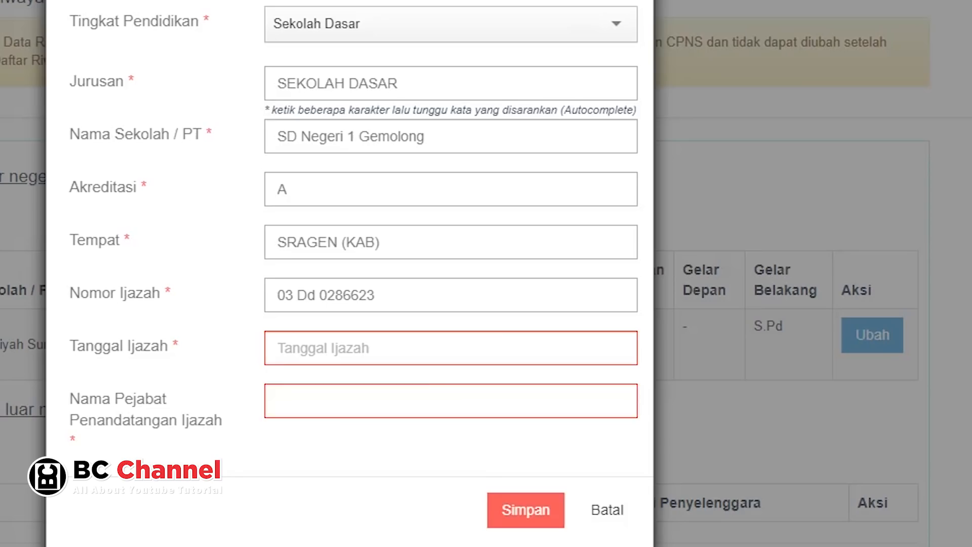
Step: Set certificate date 23-06-2003, enter the signing principal's name, and save the Sekolah Dasar entry
click(533, 274)
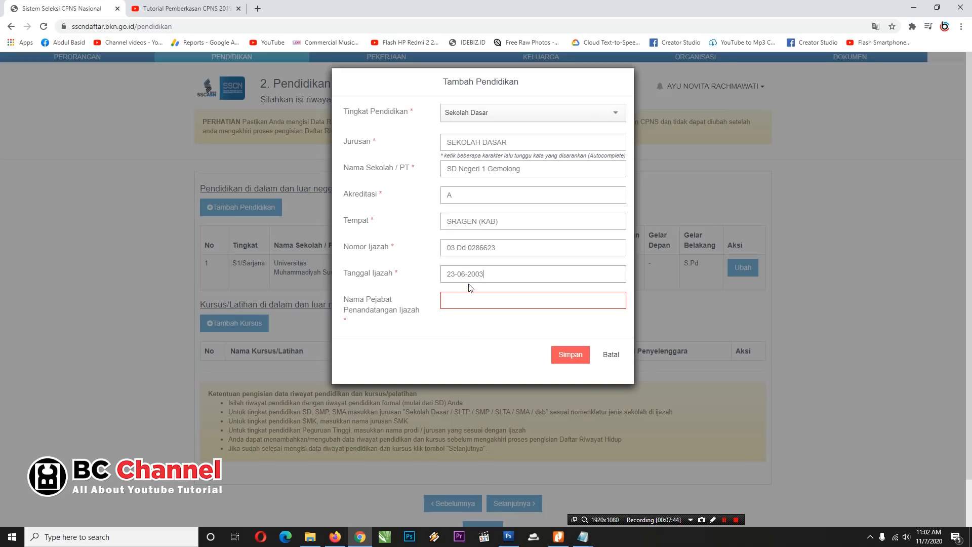
click(462, 299)
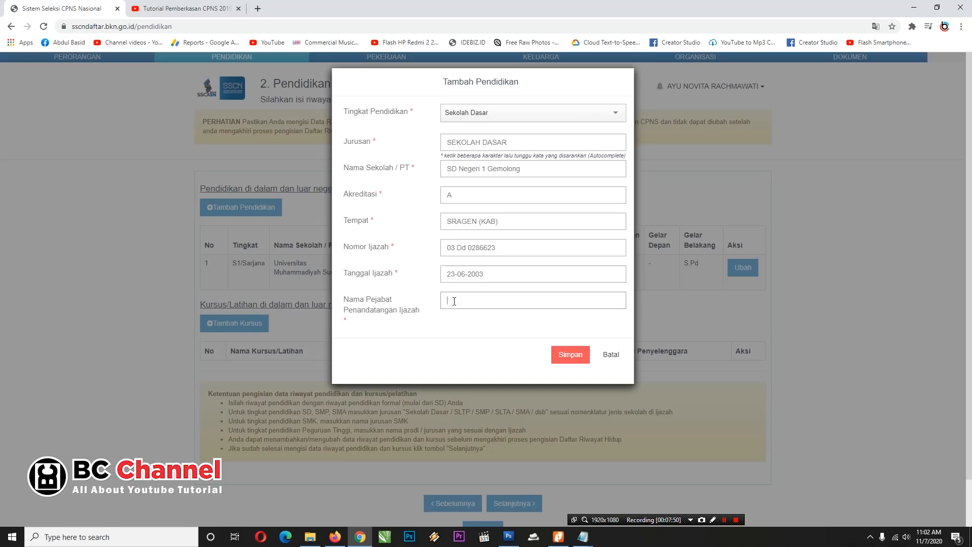
click(579, 356)
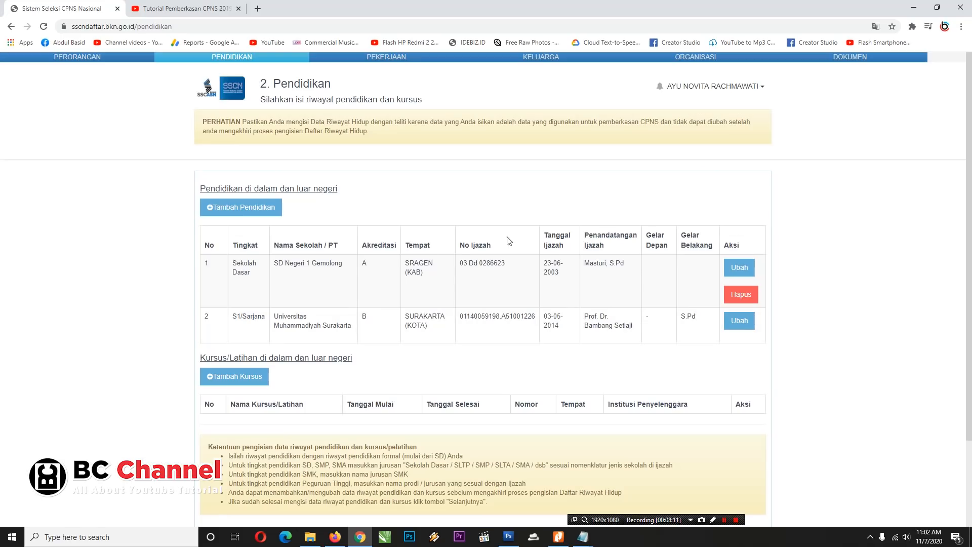
Step: Start a new SLTP entry with the suggested major, school SMP MTA Gemolong, accreditation A
click(249, 209)
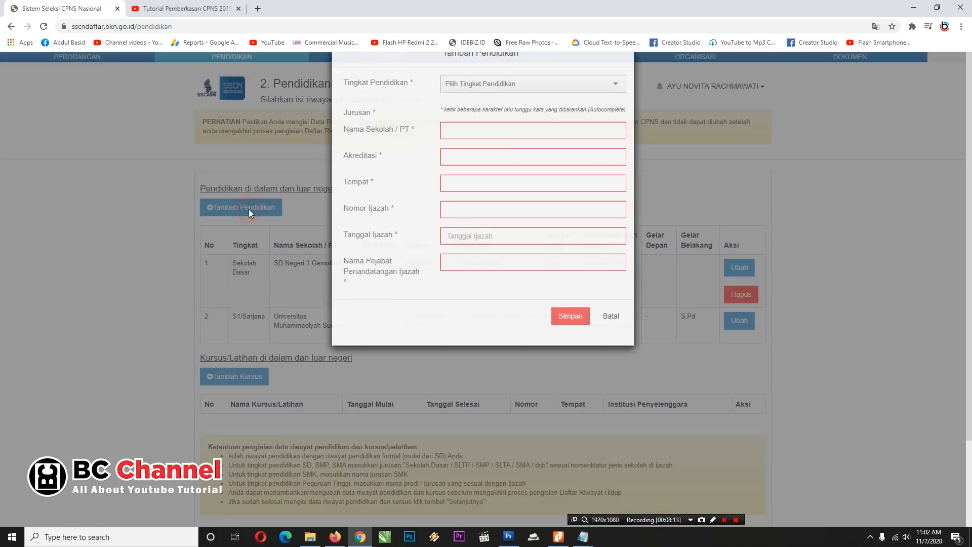
click(554, 112)
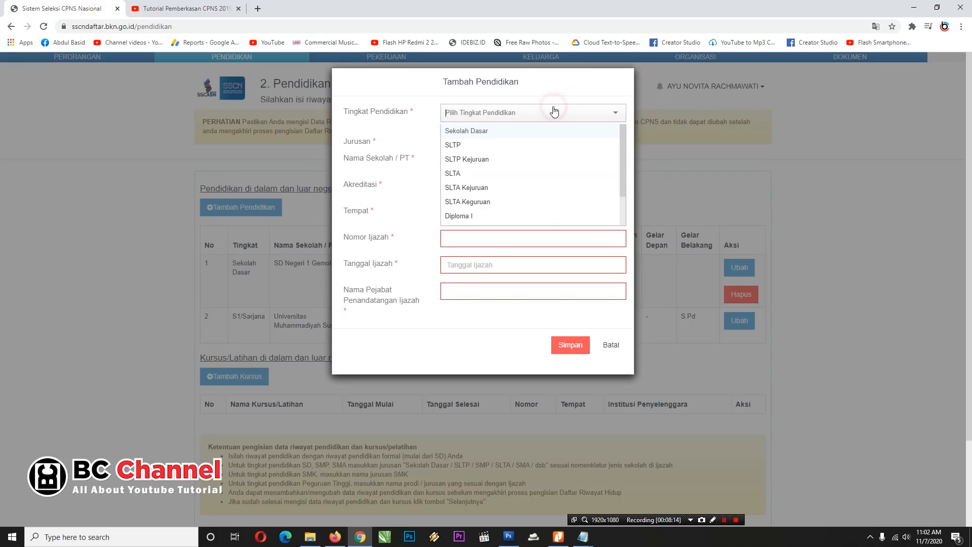
click(462, 144)
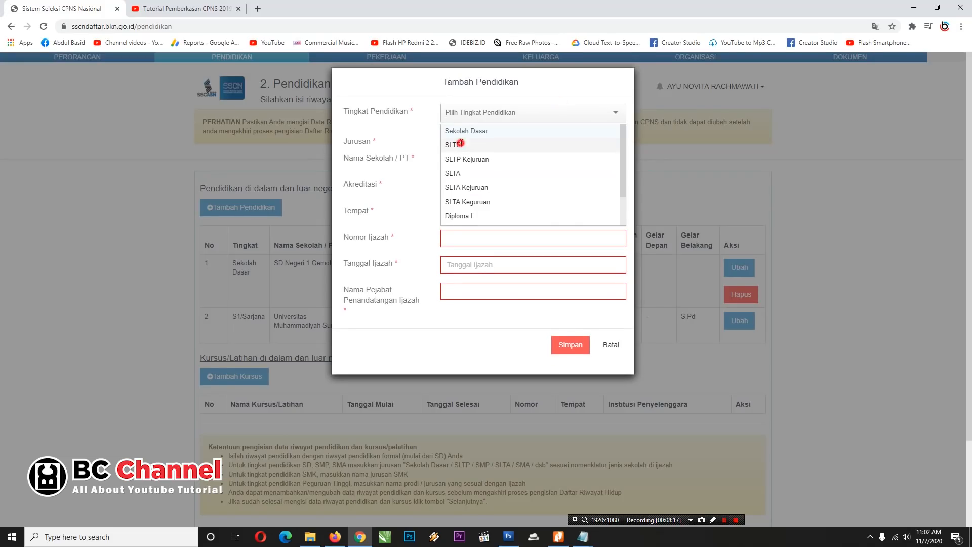
click(462, 143)
click(469, 201)
text(SMP MTA Gemolong)
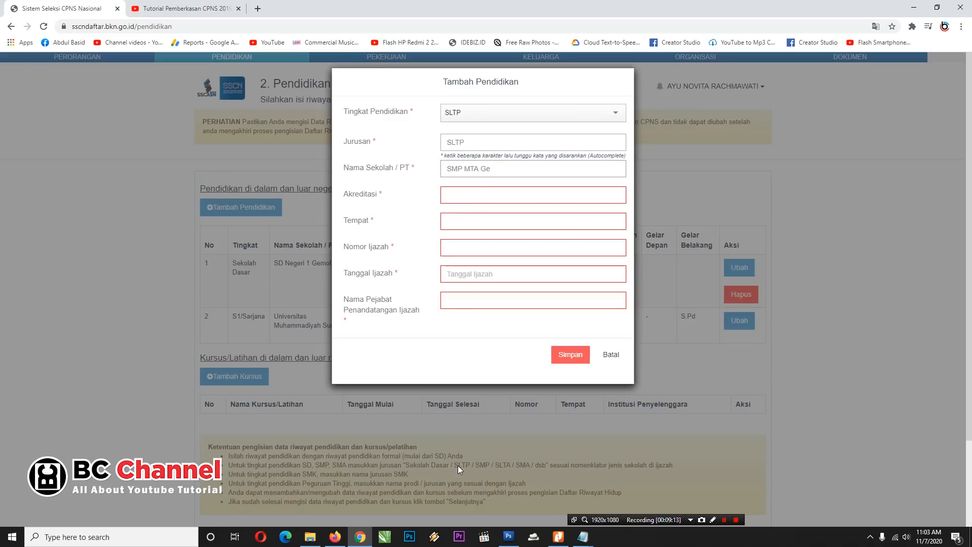
click(477, 200)
text(A)
Step: Set place SRAGEN (KAB), the certificate number, date 26-06-2006, and the signing official's name
click(477, 218)
text(SRAG)
click(461, 247)
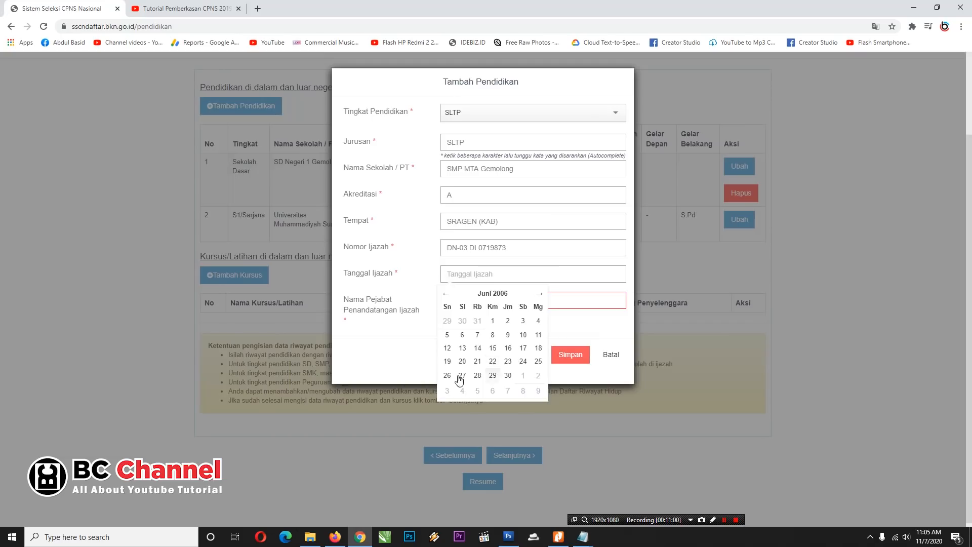
click(459, 380)
click(498, 303)
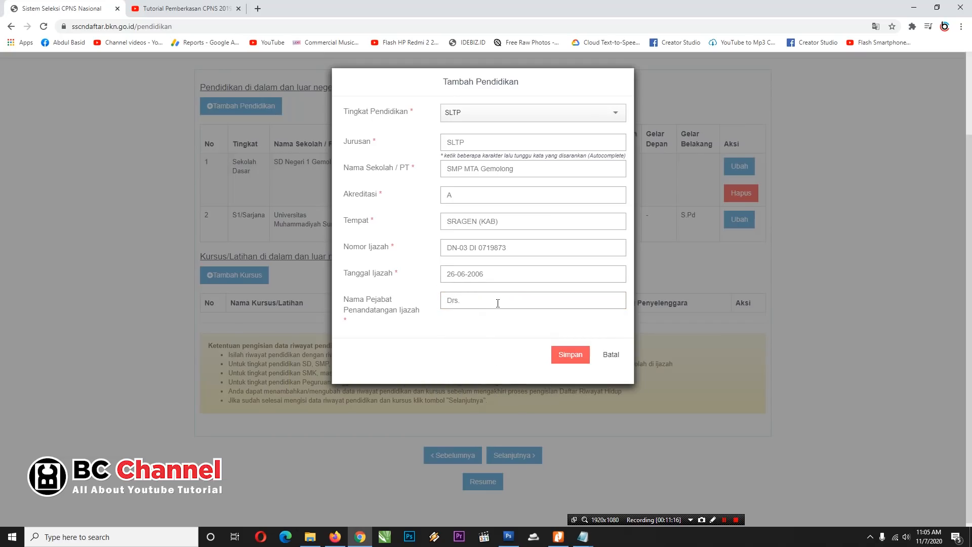
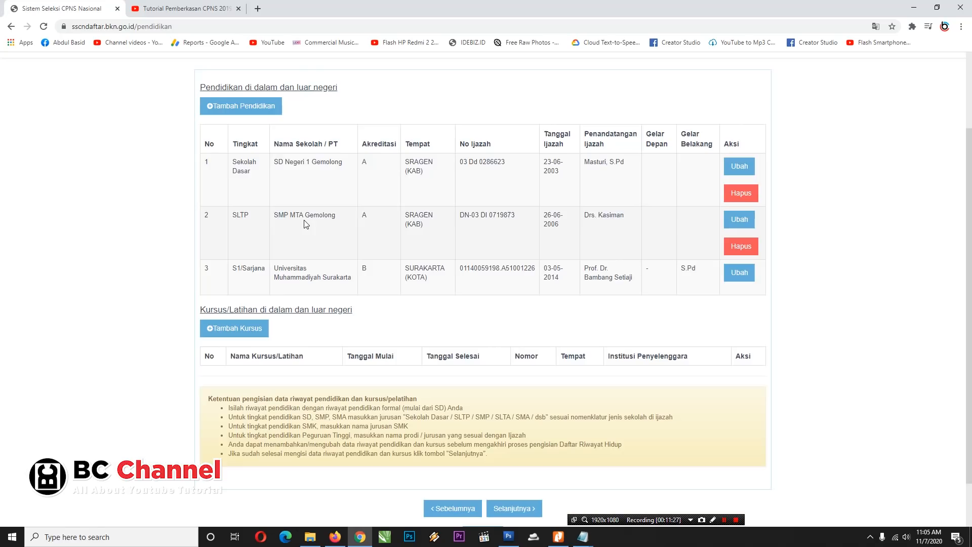
Step: Start a new SLTA entry with major SLTA/SMA SEDERAJAT and accreditation A
click(247, 105)
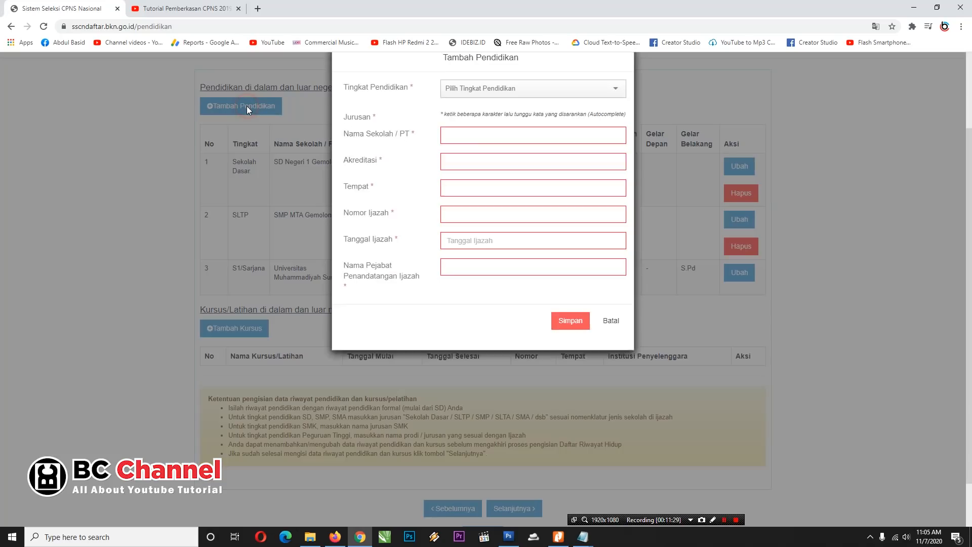
click(491, 117)
click(457, 172)
click(460, 144)
text(sma)
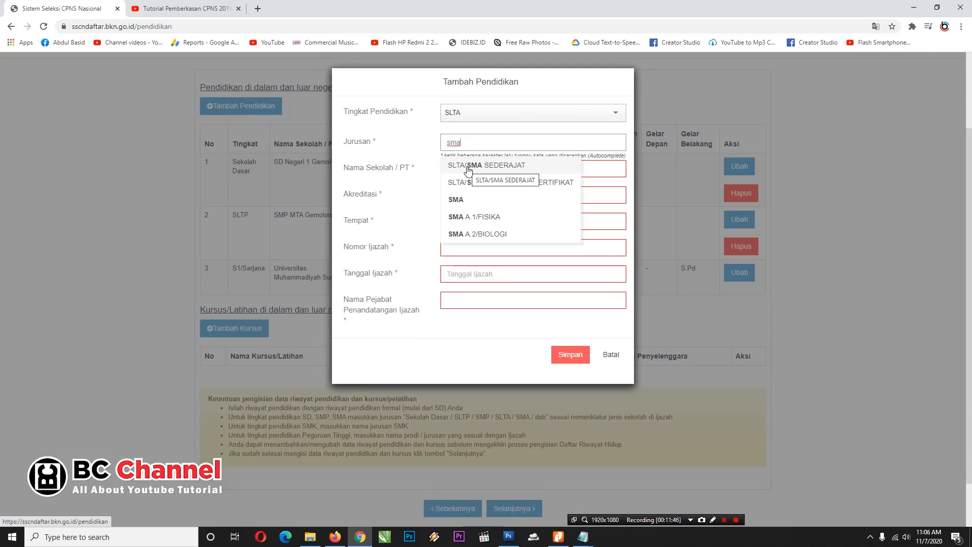
click(467, 166)
click(469, 195)
text(A)
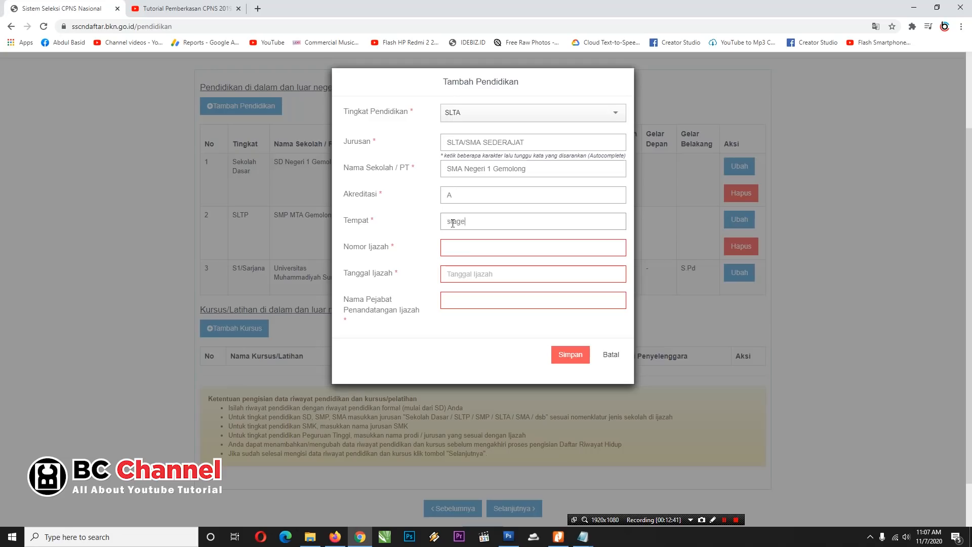
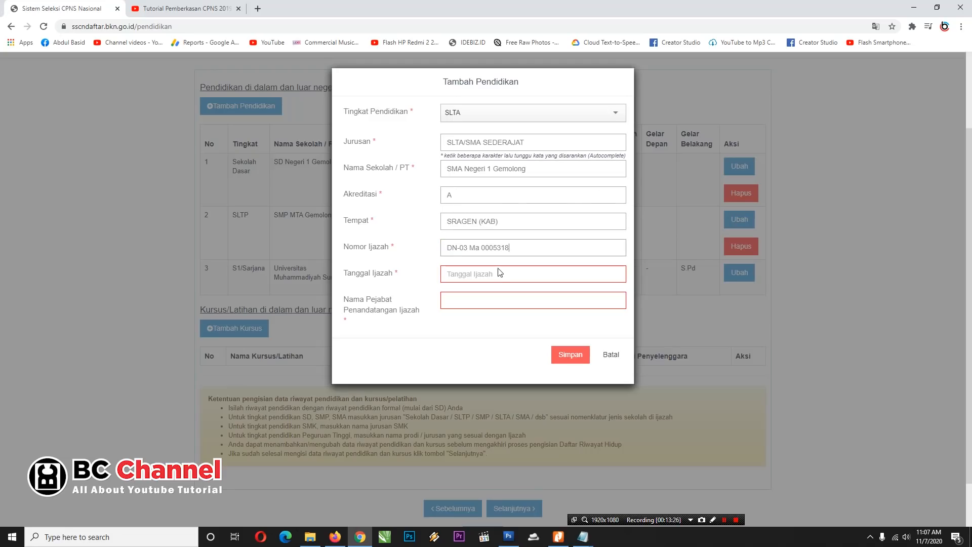
Step: Enter the diploma number, date 13-06-2009, and signing official's name, then save the SLTA record
click(500, 273)
click(499, 310)
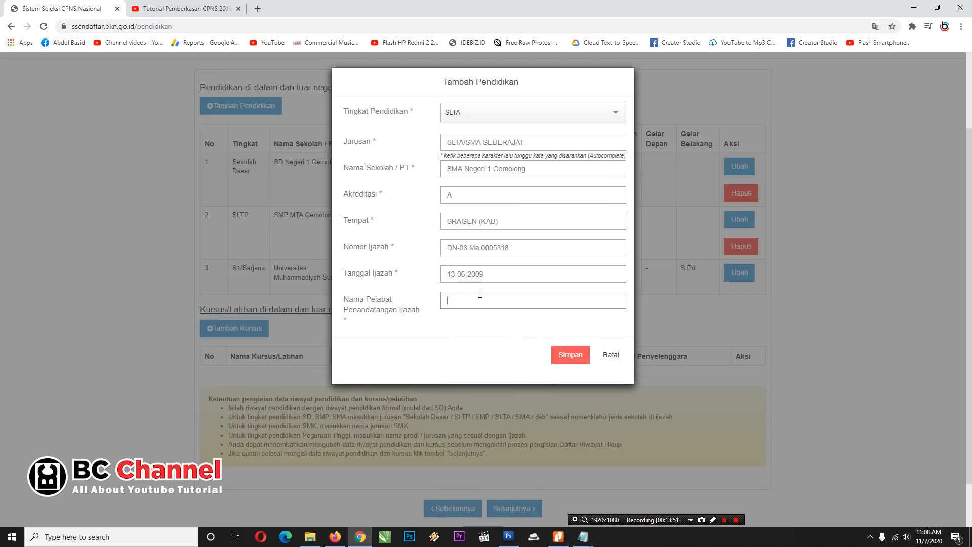
click(570, 355)
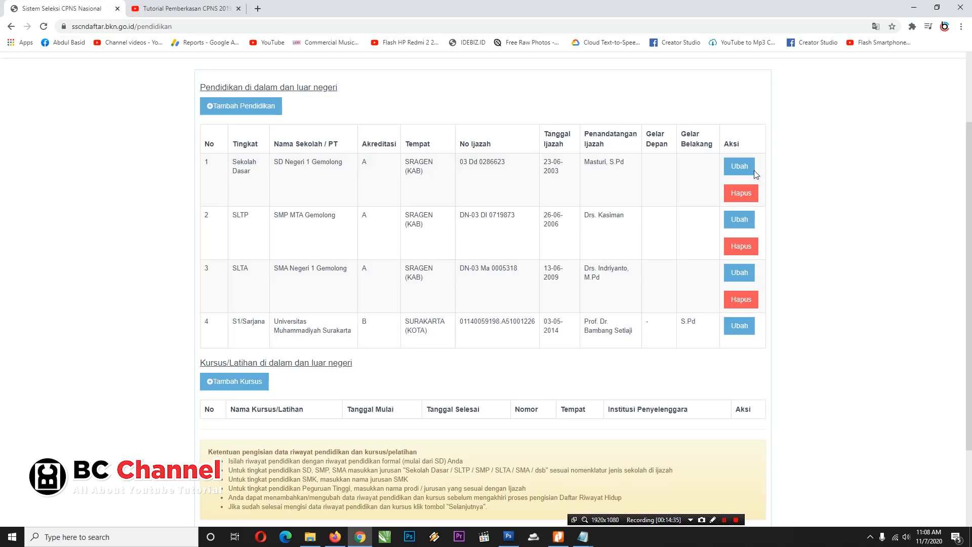
Step: Open and cancel the Tambah Kursus form without adding a course, then continue to Pekerjaan
scroll(405, 329, down, 2)
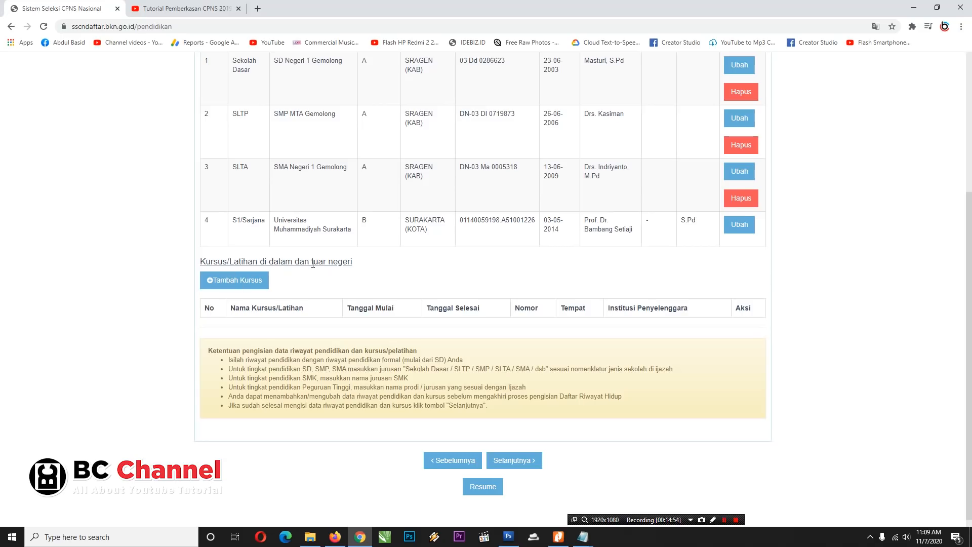
click(241, 280)
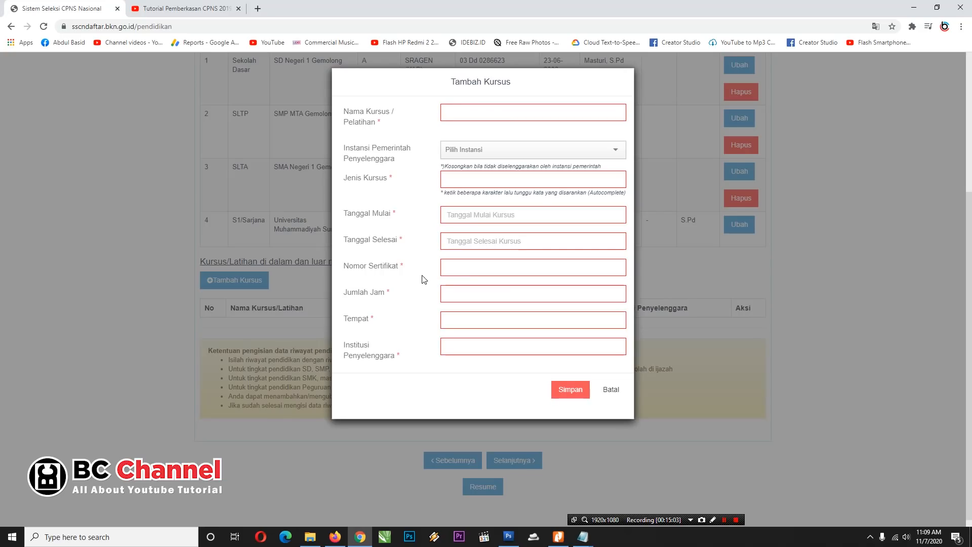
click(609, 394)
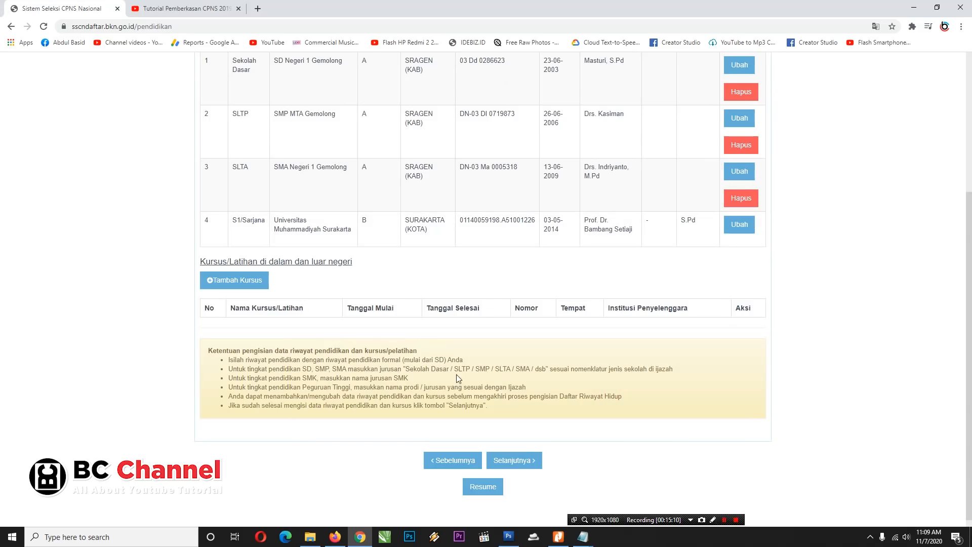
click(518, 460)
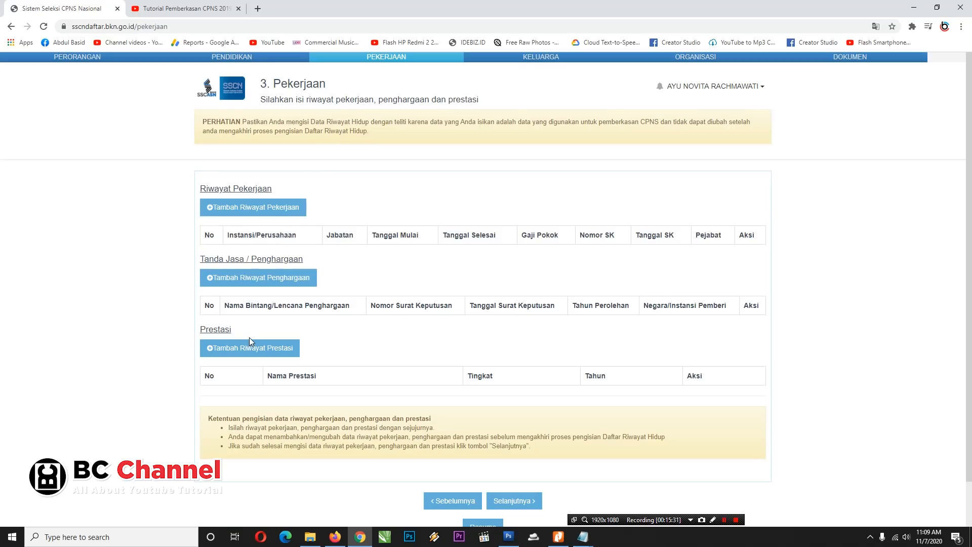
click(264, 215)
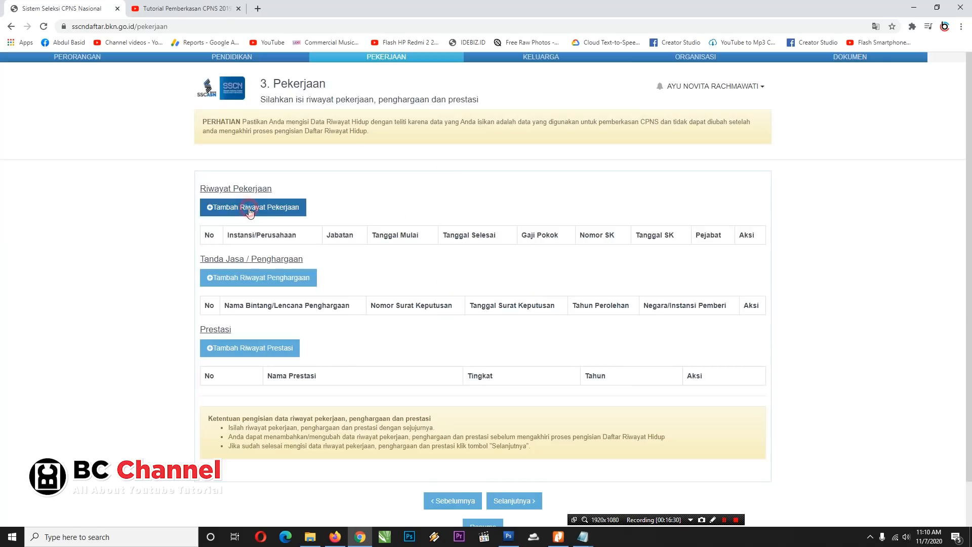
click(250, 208)
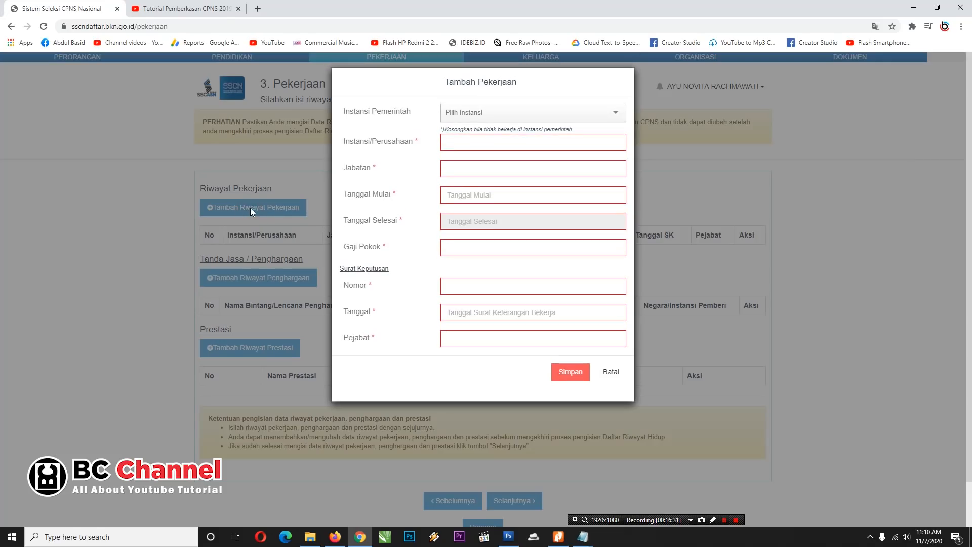
click(464, 146)
click(488, 163)
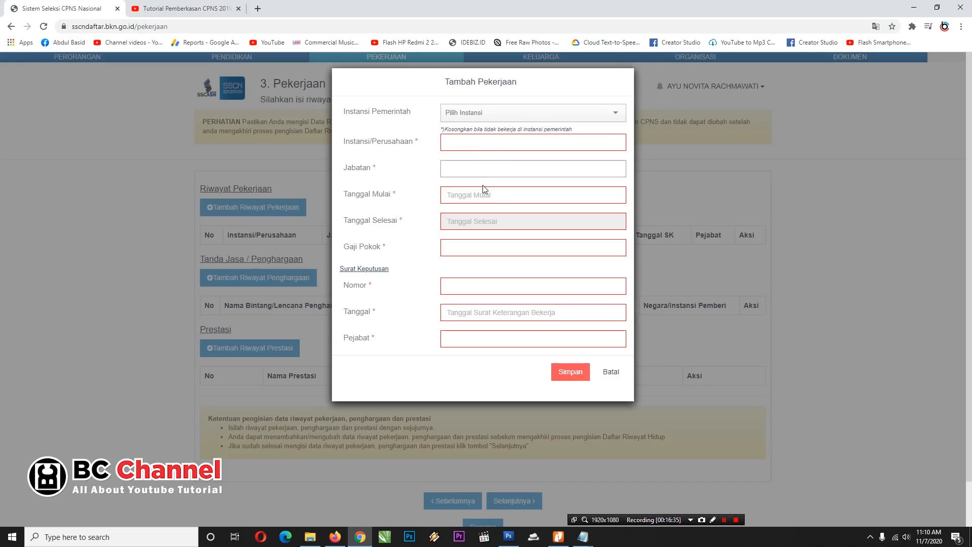
click(479, 198)
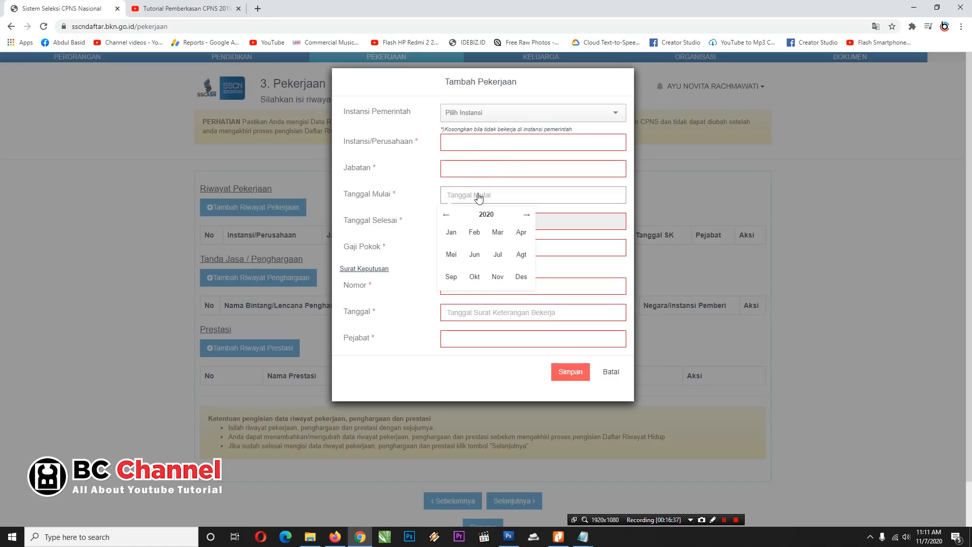
click(556, 216)
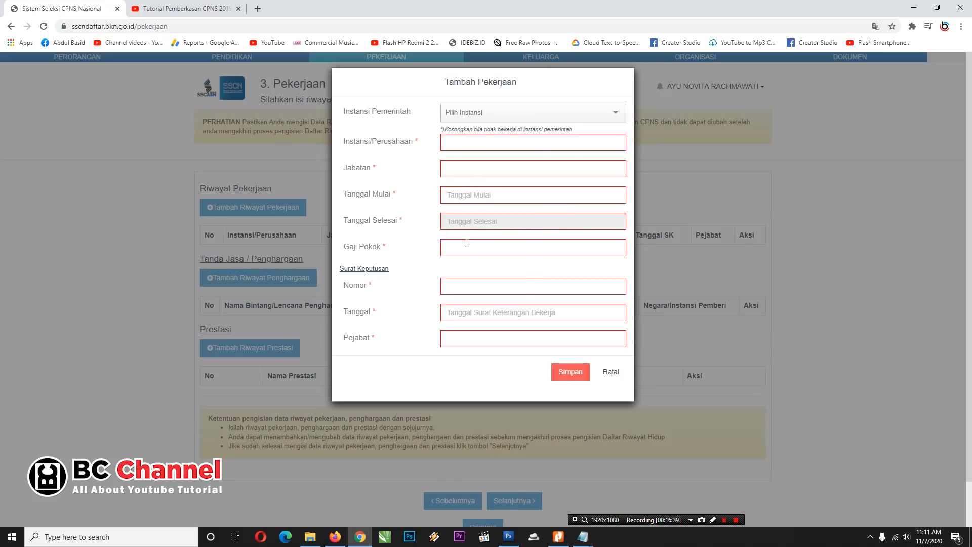
click(494, 248)
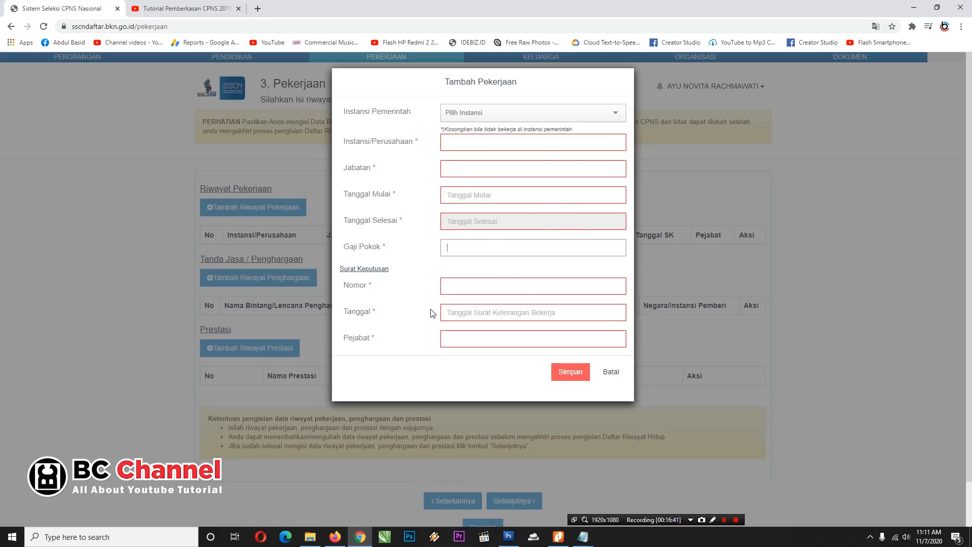
click(456, 285)
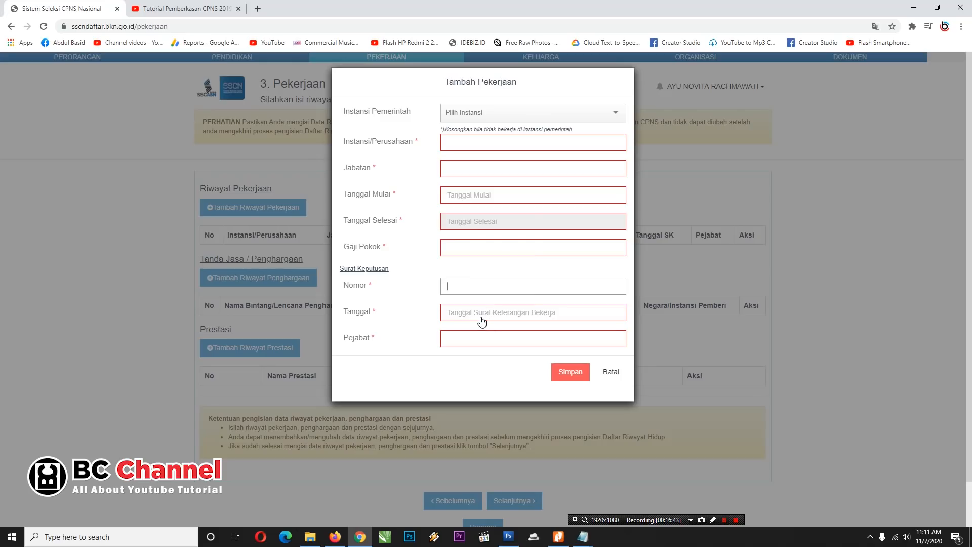
click(481, 315)
click(466, 339)
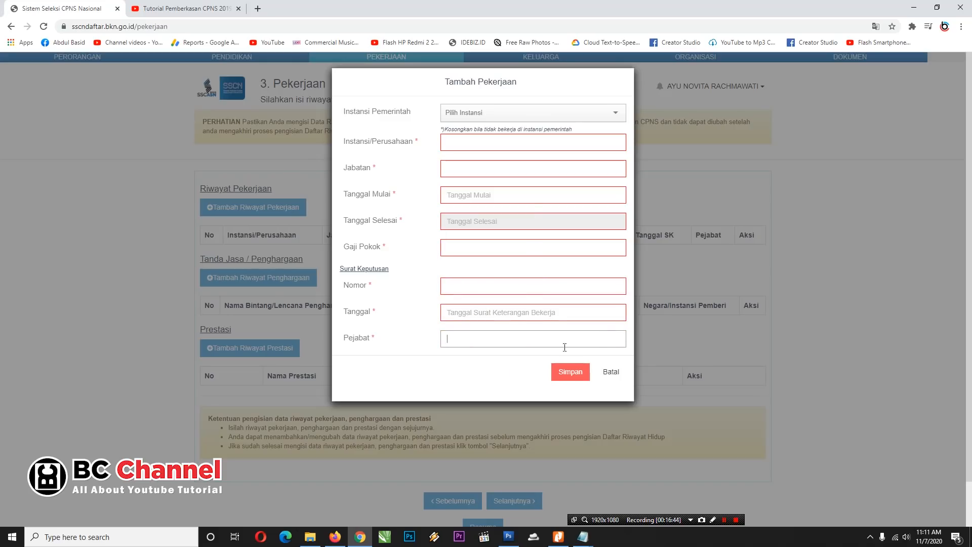
click(611, 371)
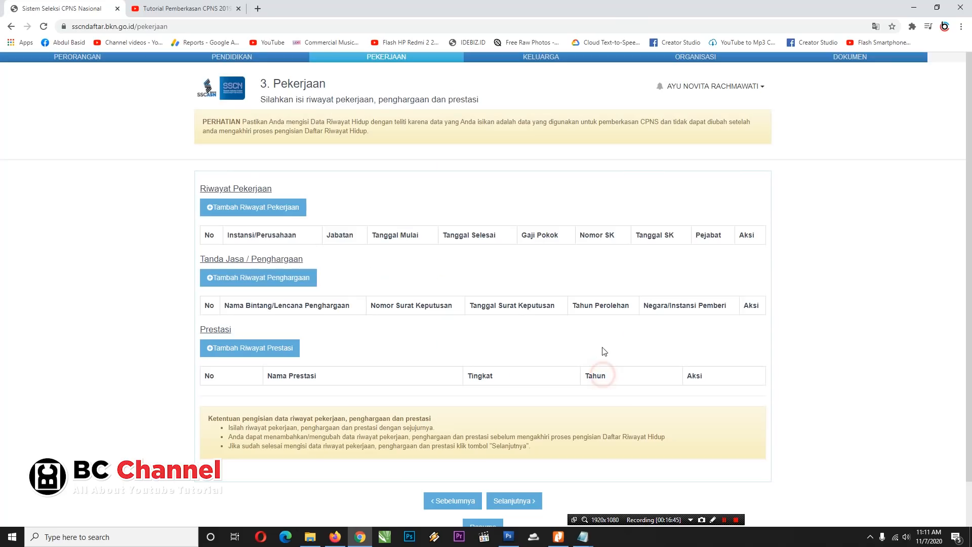
click(275, 282)
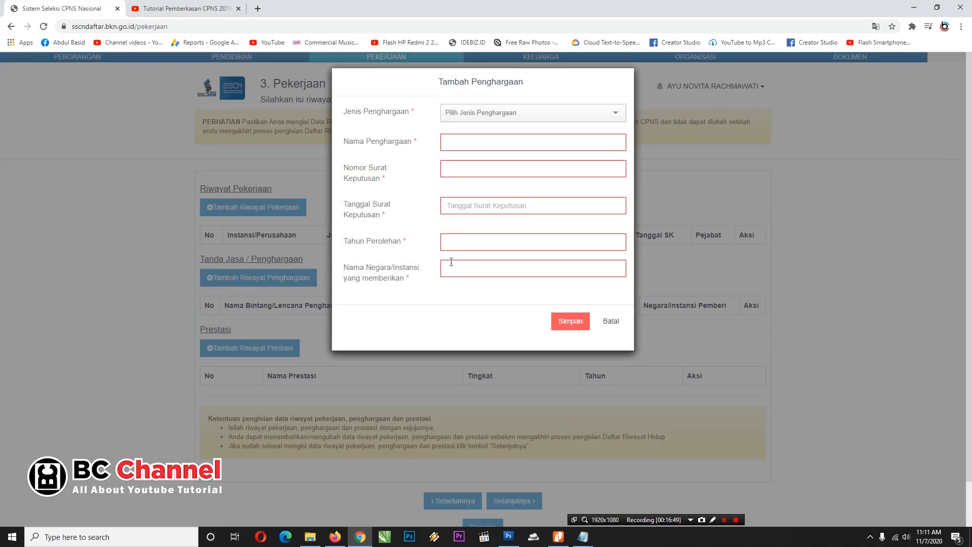
click(536, 115)
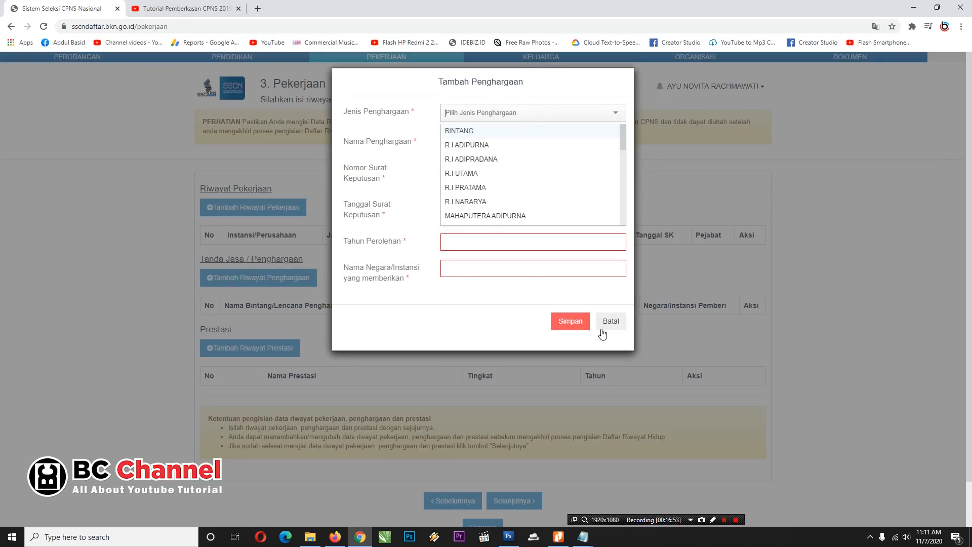
click(386, 167)
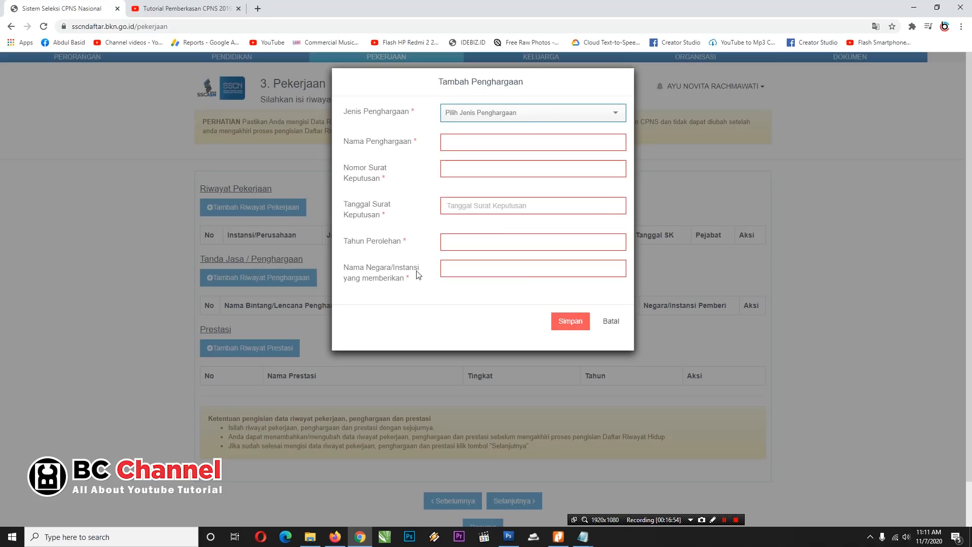
click(612, 323)
click(257, 349)
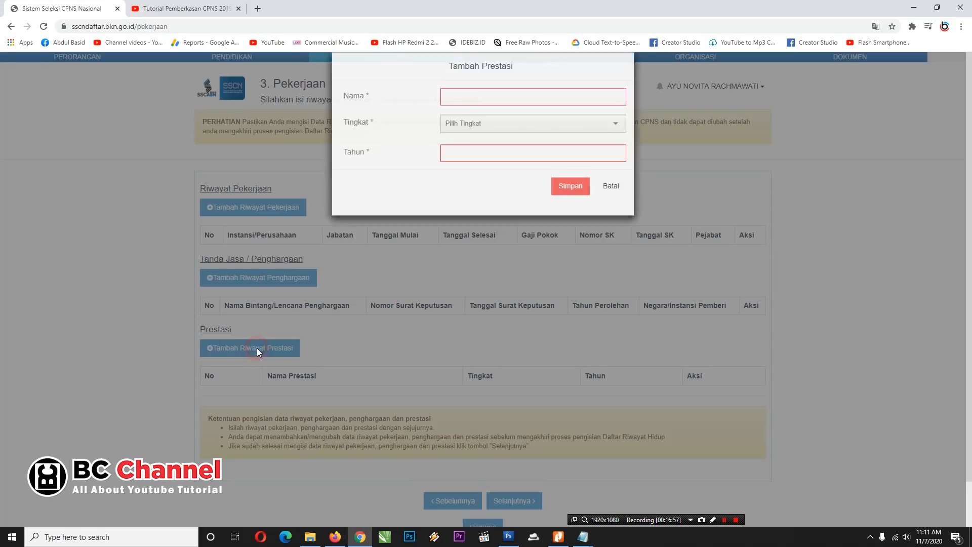
click(487, 112)
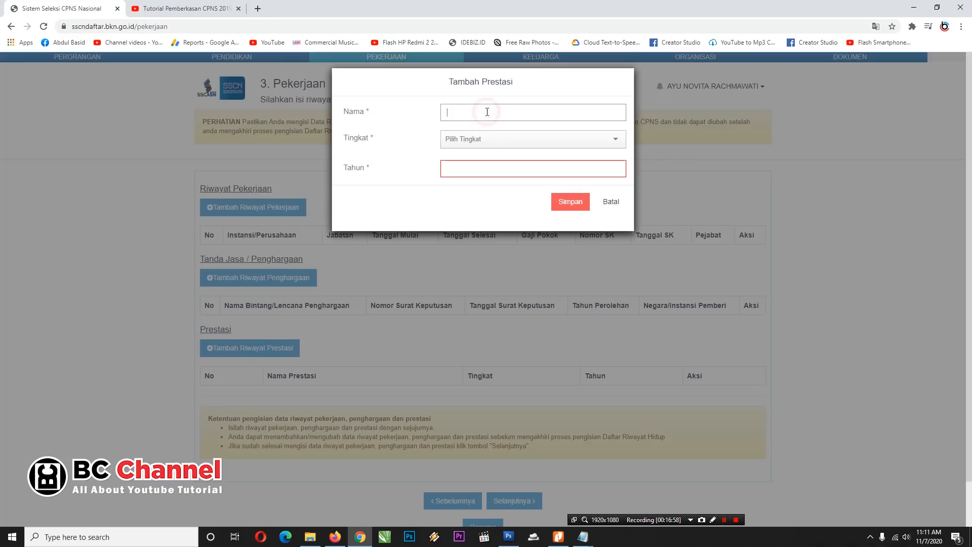
click(473, 140)
click(415, 156)
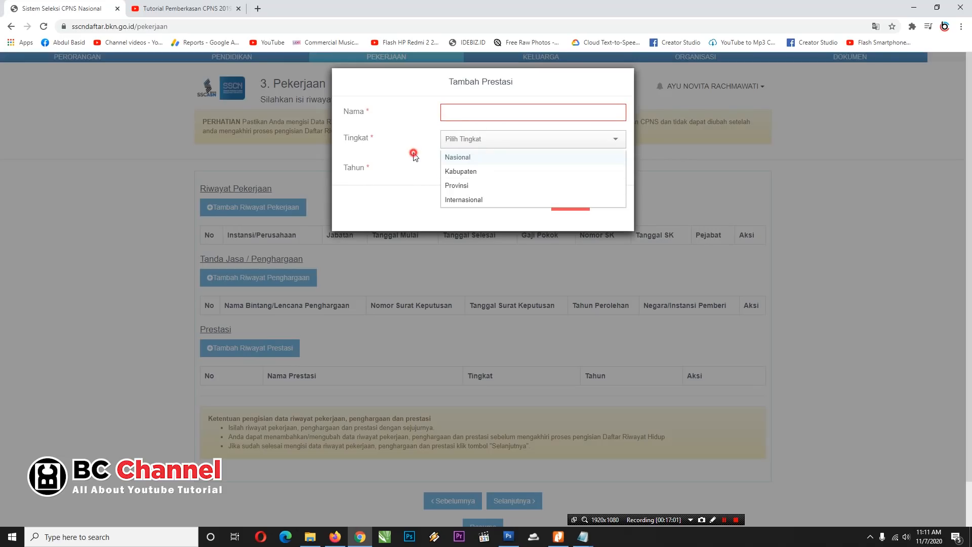
click(619, 201)
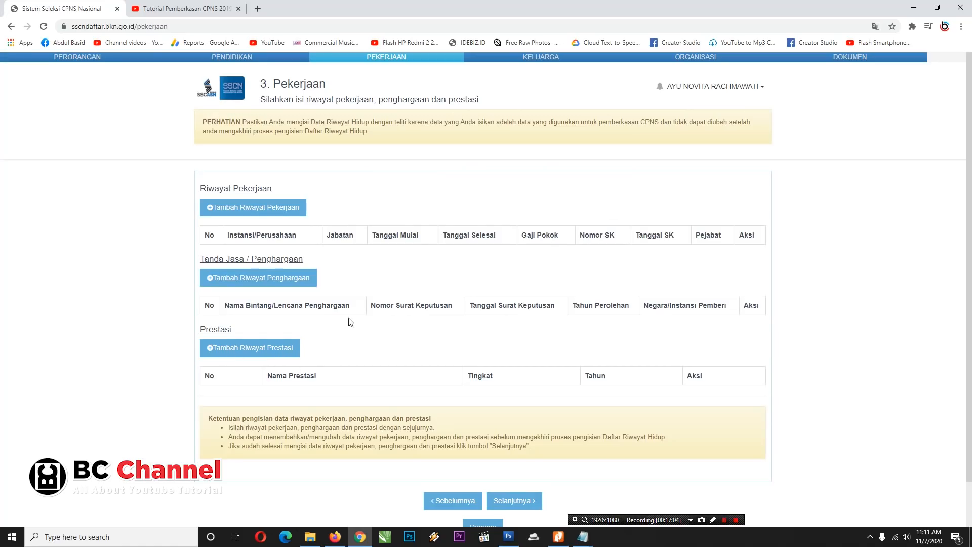
Step: Continue from Pekerjaan to the Keluarga page and scroll through its fields
click(521, 501)
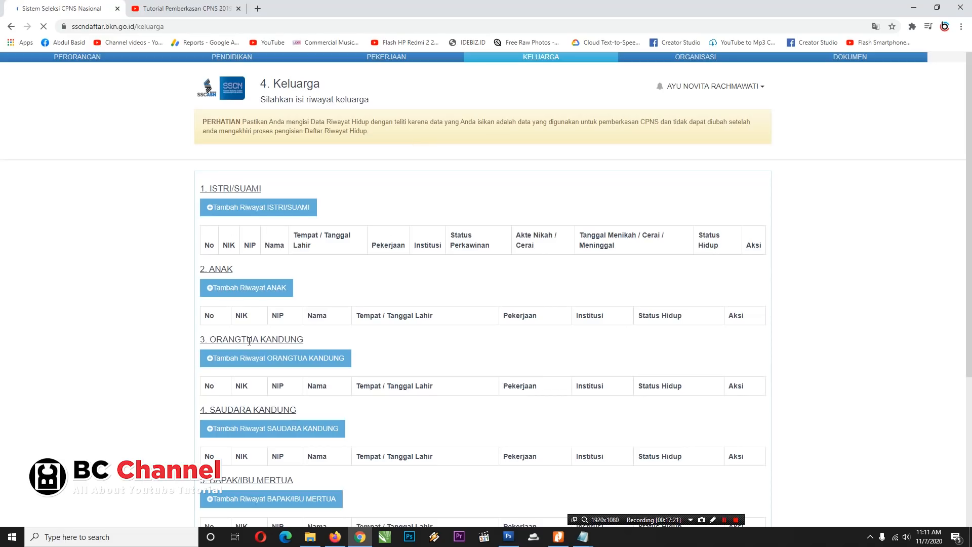
scroll(249, 342, down, 1)
scroll(254, 355, down, 2)
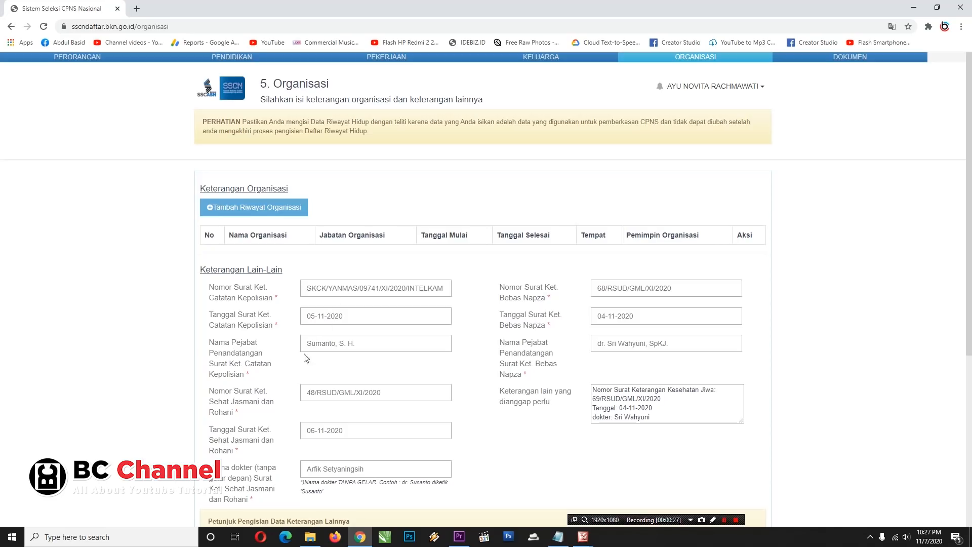
Step: Scroll the Organisasi form and restore Chrome to half the screen beside the certificate scans
scroll(349, 347, down, 1)
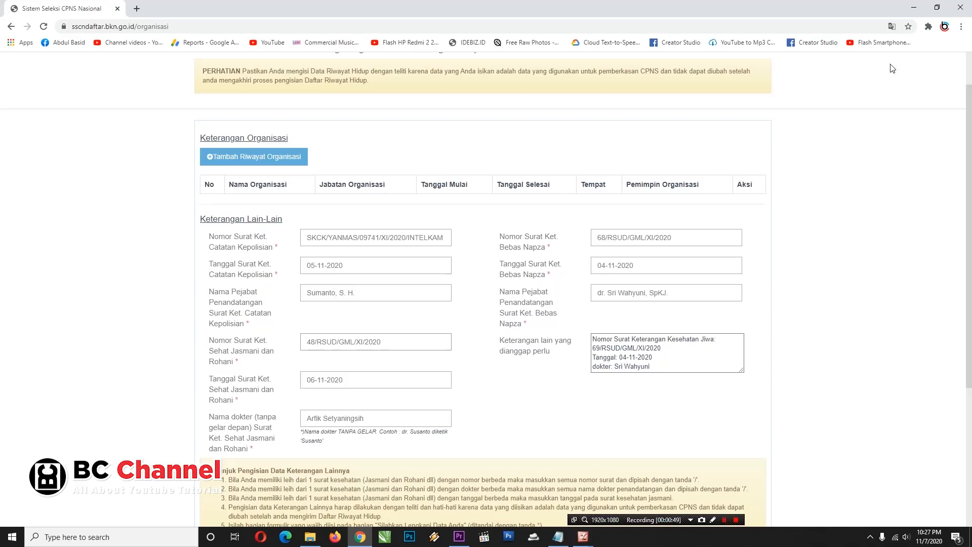
double_click(697, 4)
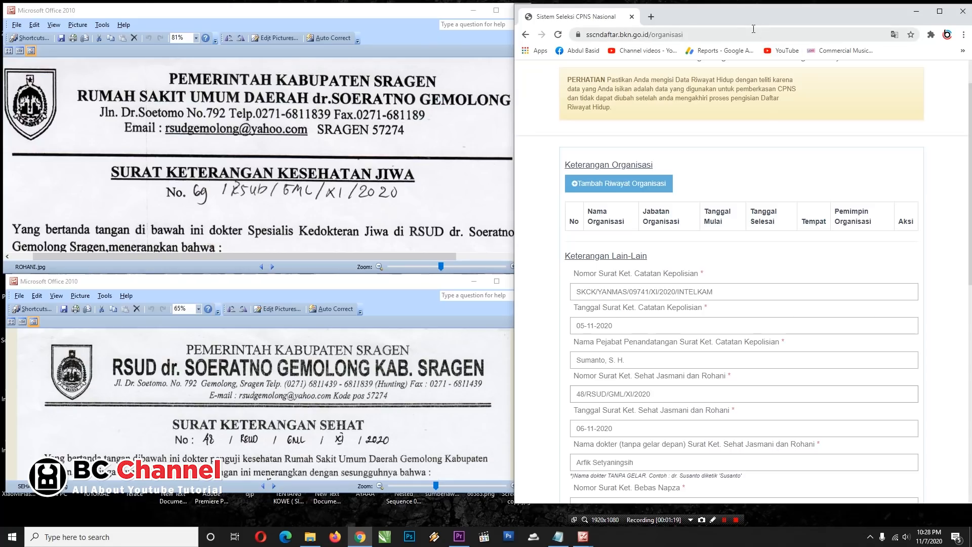
Step: Maximise the browser again and scroll down to the CAPTCHA field below the Keterangan lain notes
double_click(736, 17)
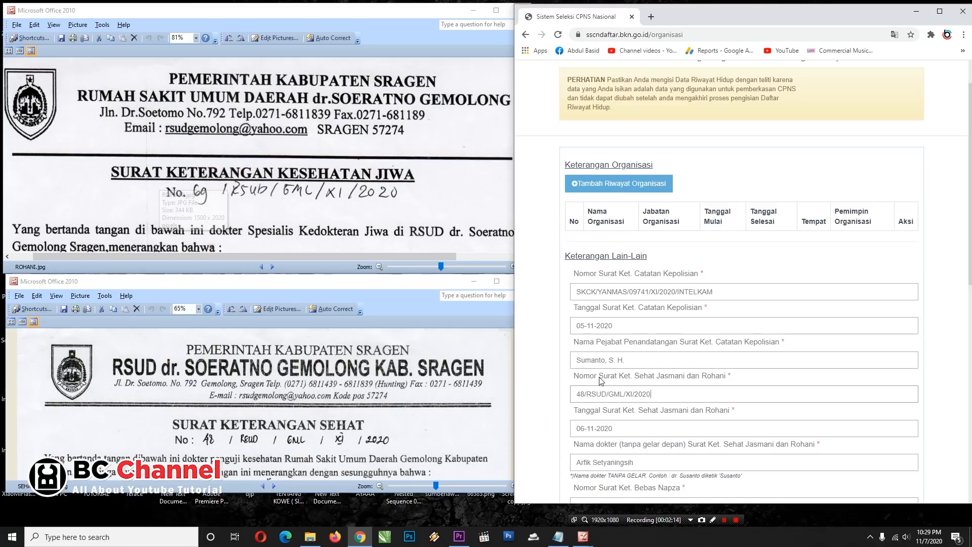
scroll(602, 381, down, 5)
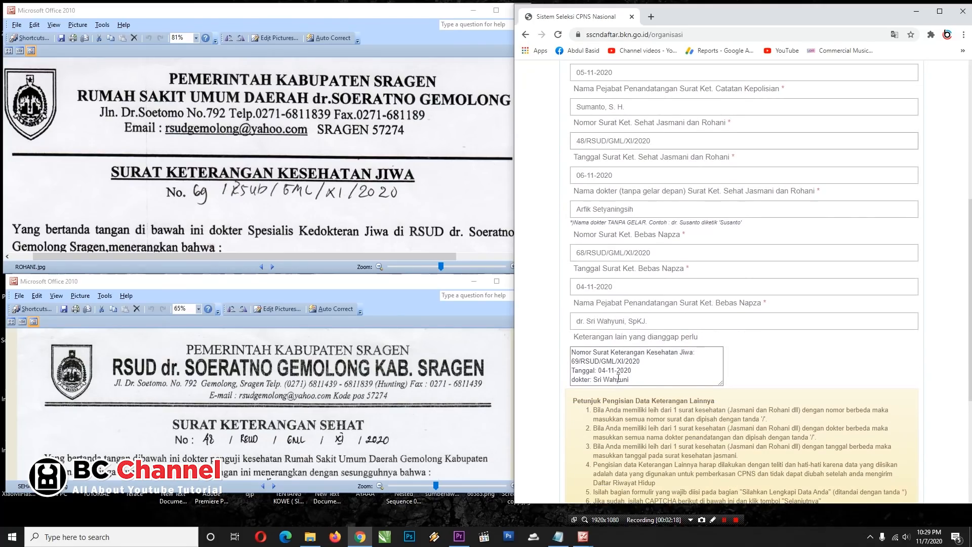
scroll(645, 365, down, 4)
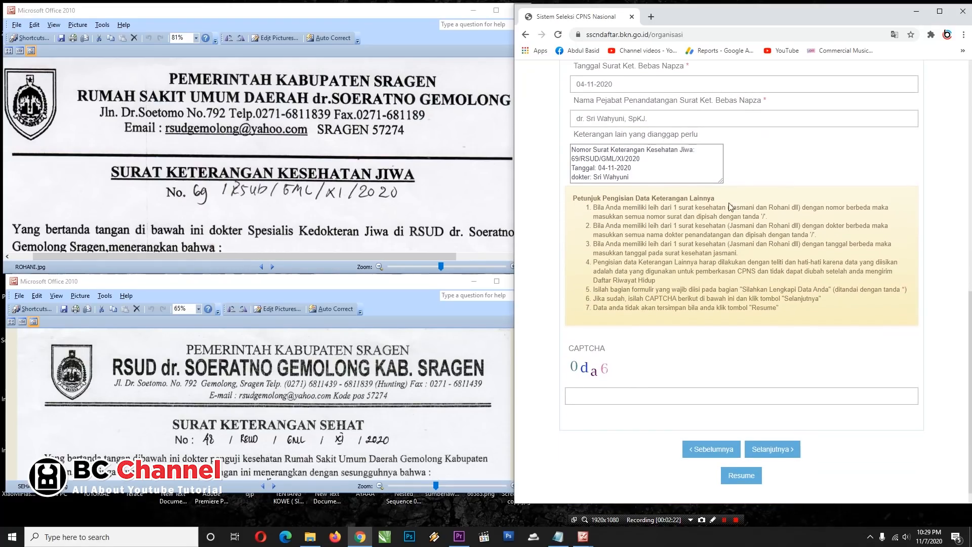
click(605, 398)
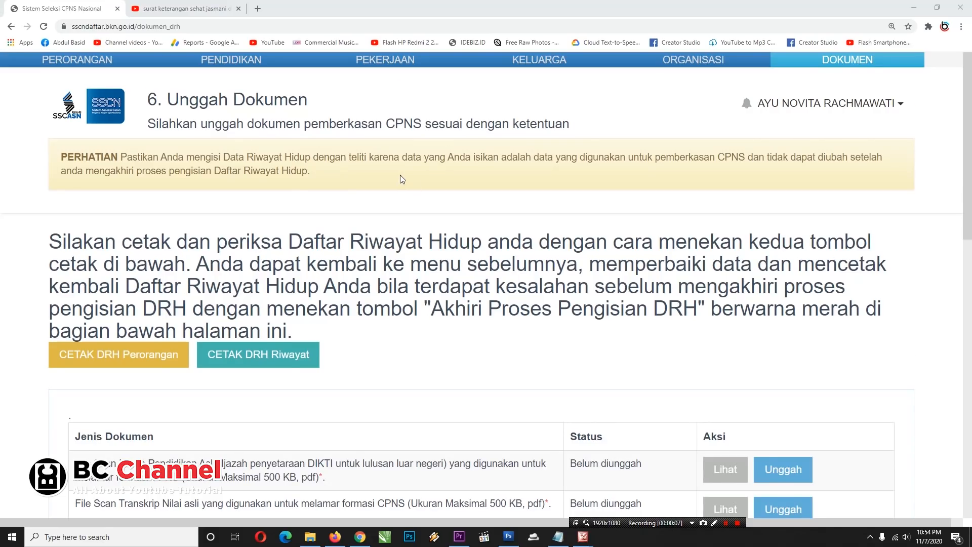
Step: Download the personal DRH (DrhPerorangan) and history DRH (DrhRiwayat) printouts as PDFs
scroll(401, 176, down, 4)
scroll(403, 176, up, 3)
scroll(403, 176, up, 1)
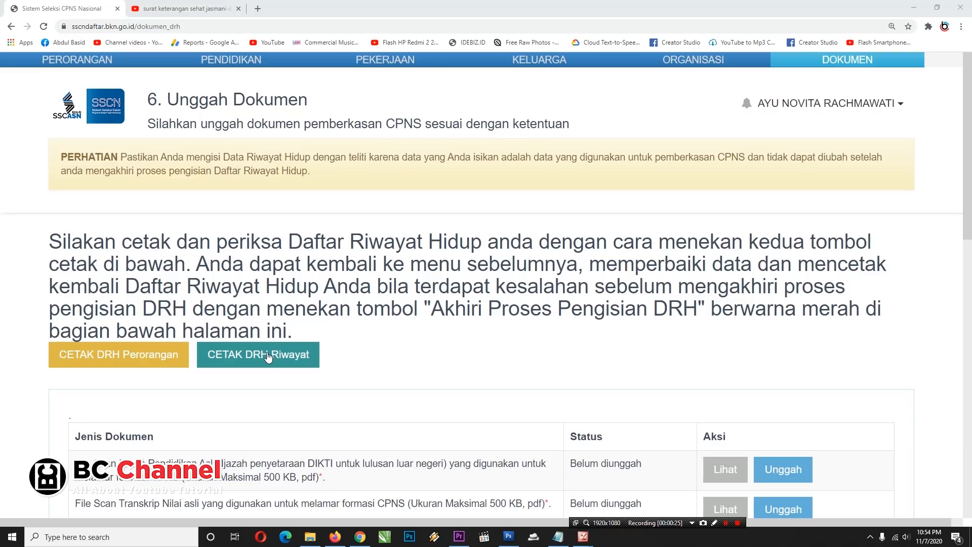
click(116, 359)
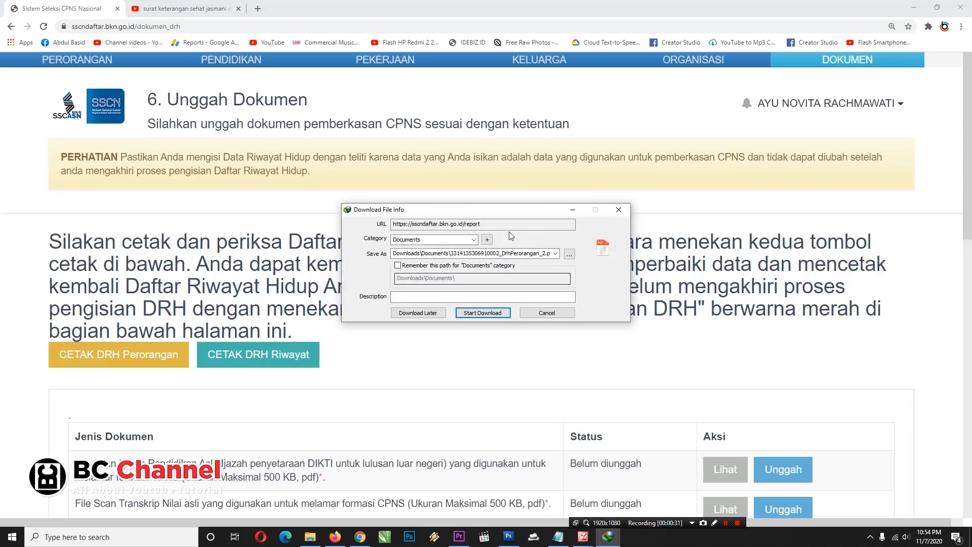
click(484, 313)
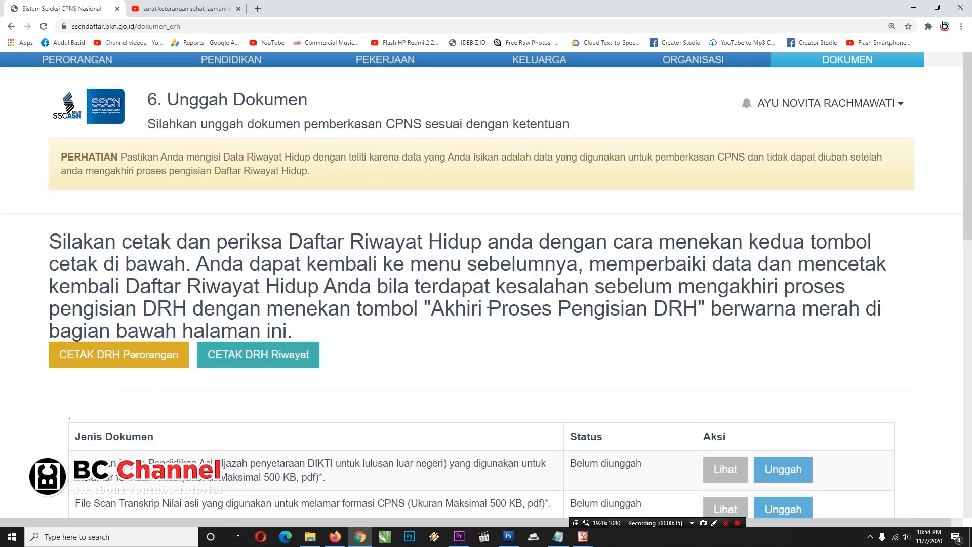
click(245, 359)
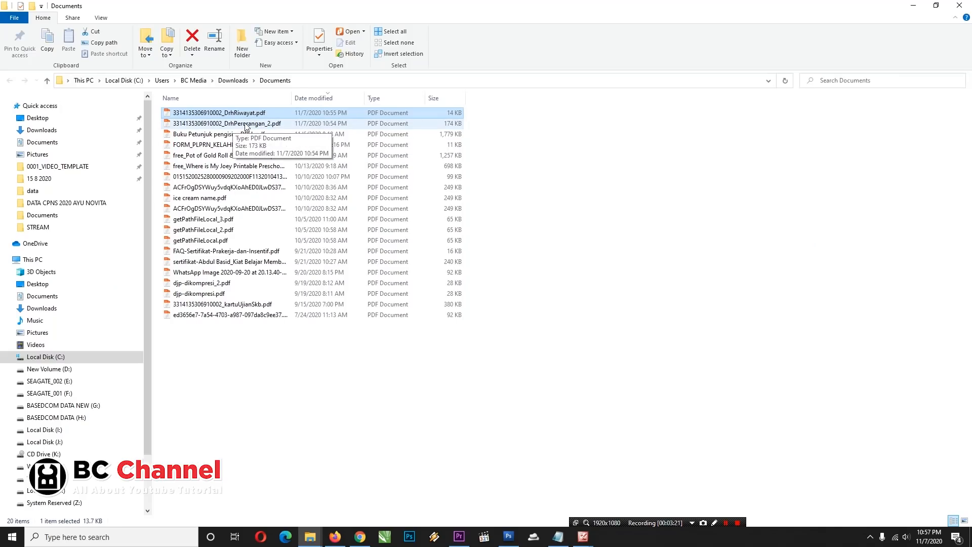
Step: Open DrhPerorangan_2.pdf in Nitro Pro, then open DrhRiwayat.pdf from the Documents folder
double_click(238, 126)
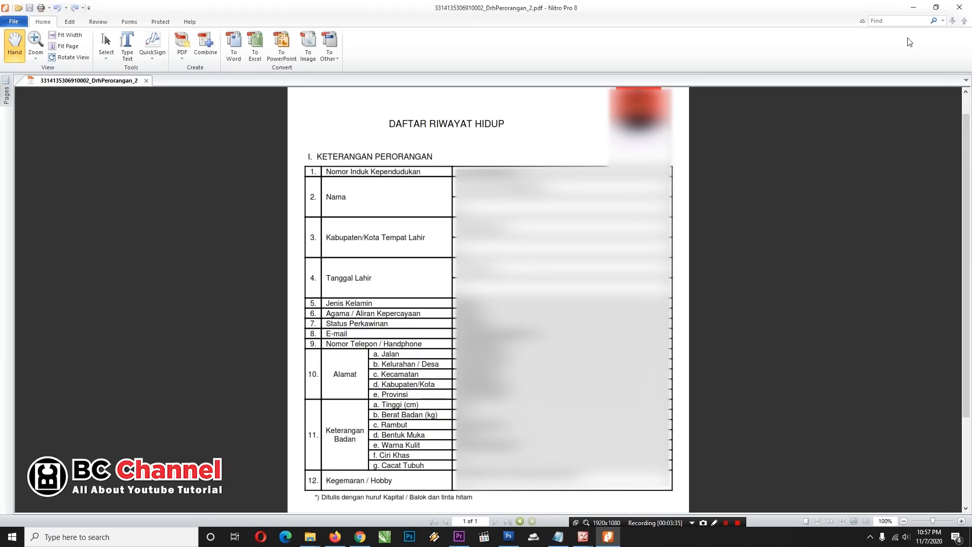
click(914, 8)
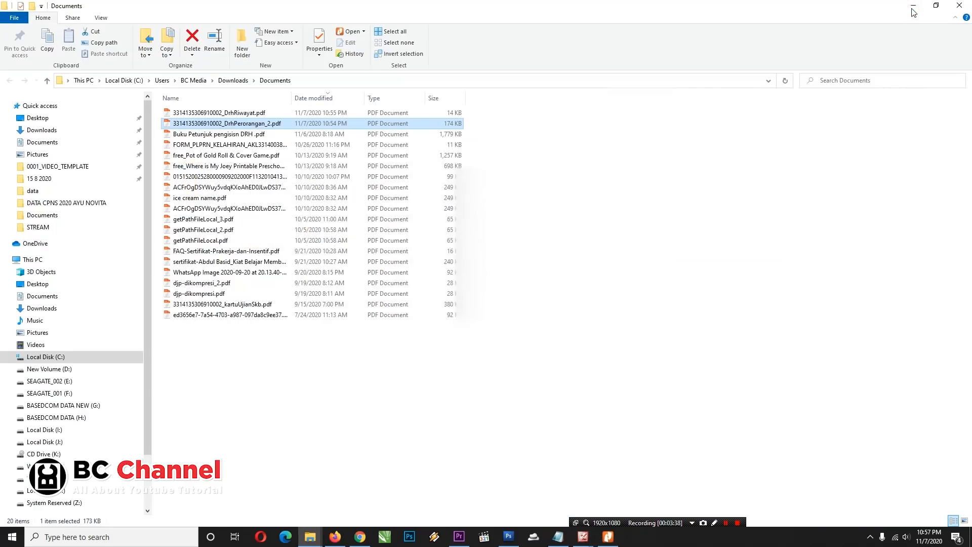
double_click(236, 113)
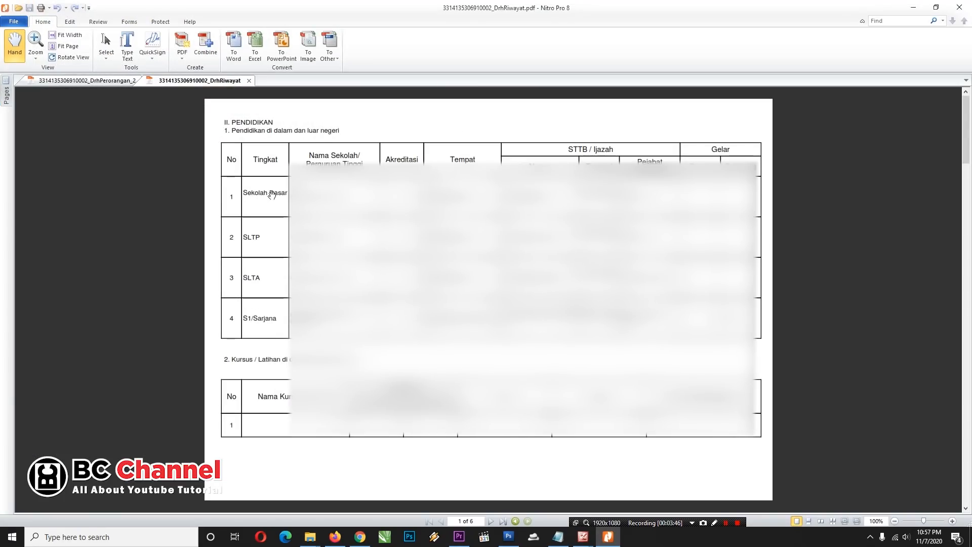
Step: Page through DrhRiwayat.pdf to its last page (6 of 6), then return to the SSCN upload page
click(491, 522)
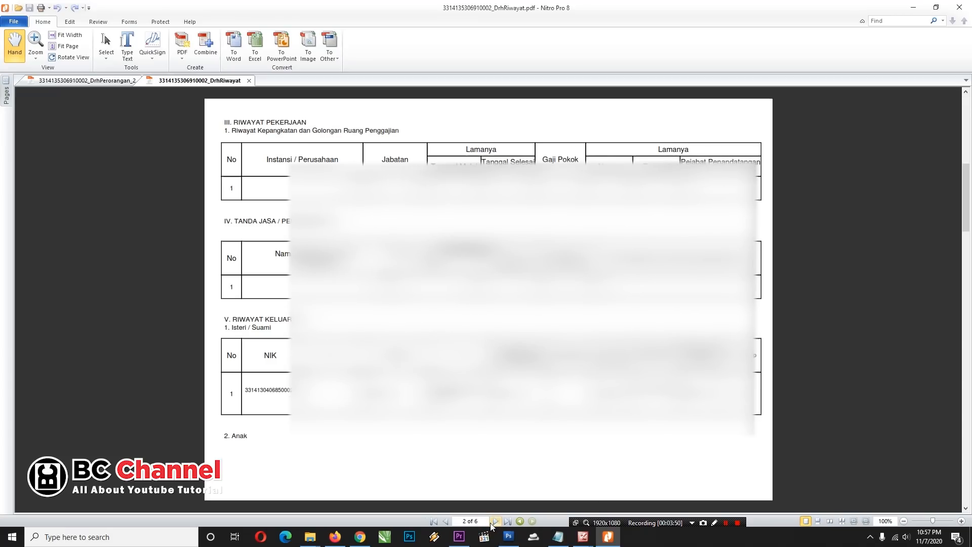
click(496, 521)
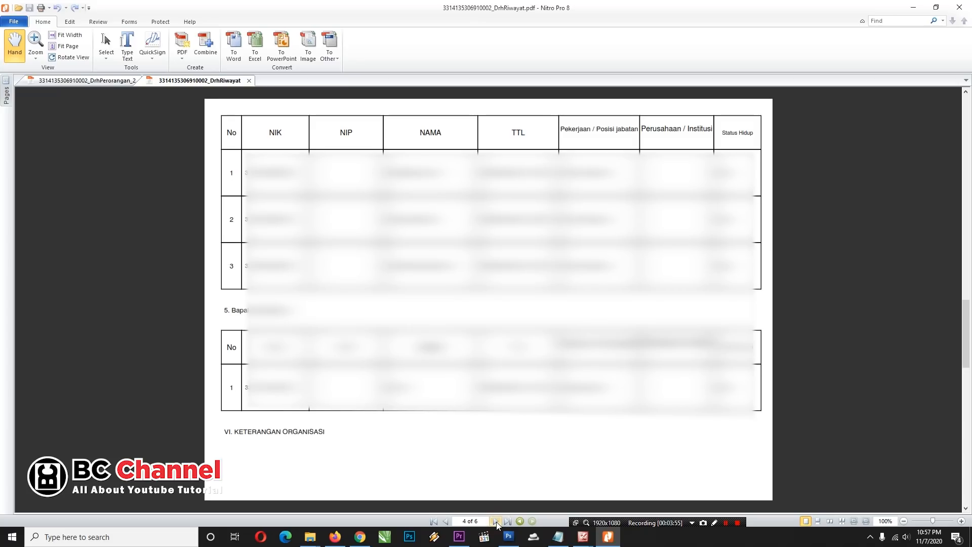
click(496, 522)
click(497, 521)
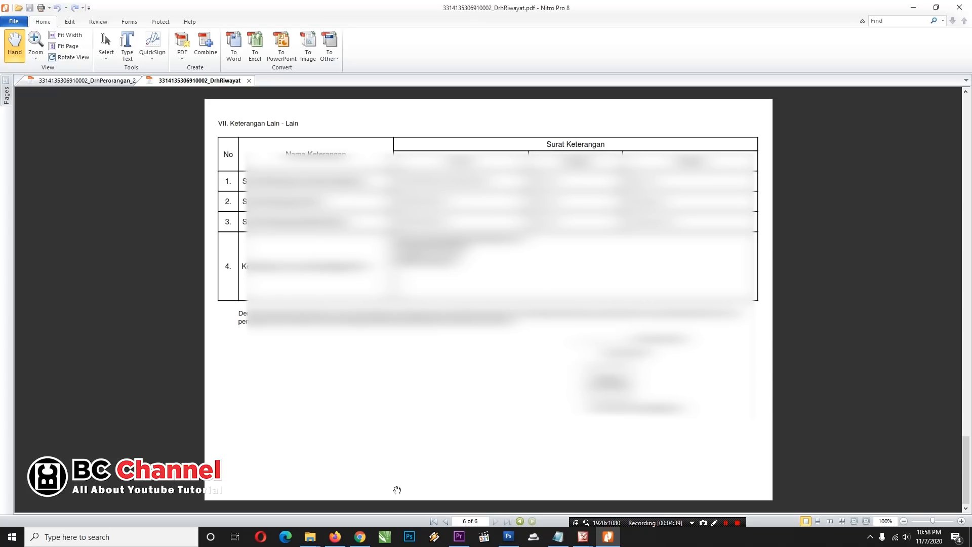
click(360, 537)
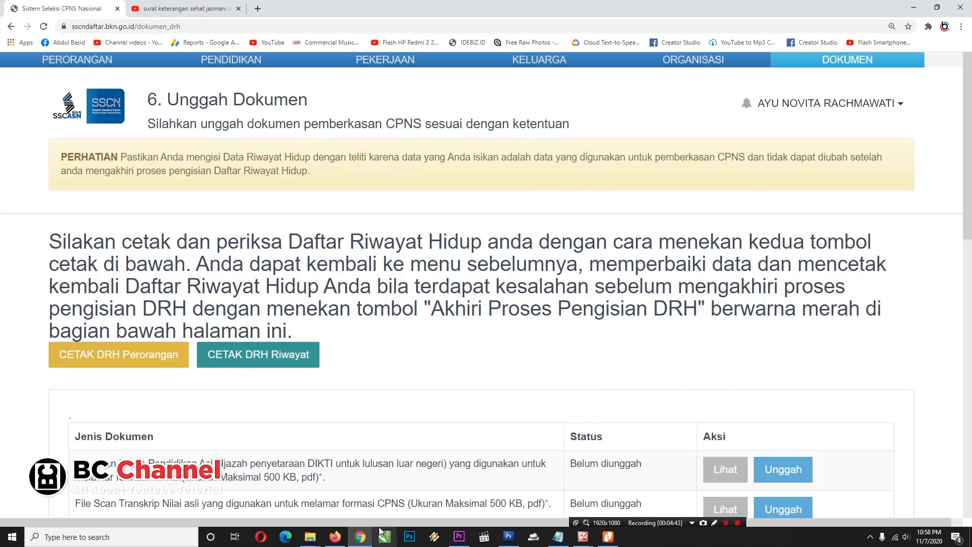
Step: Highlight the 500 KB and pdf upload limits, then download and open the SuratPernyataan.docx template
scroll(323, 447, down, 6)
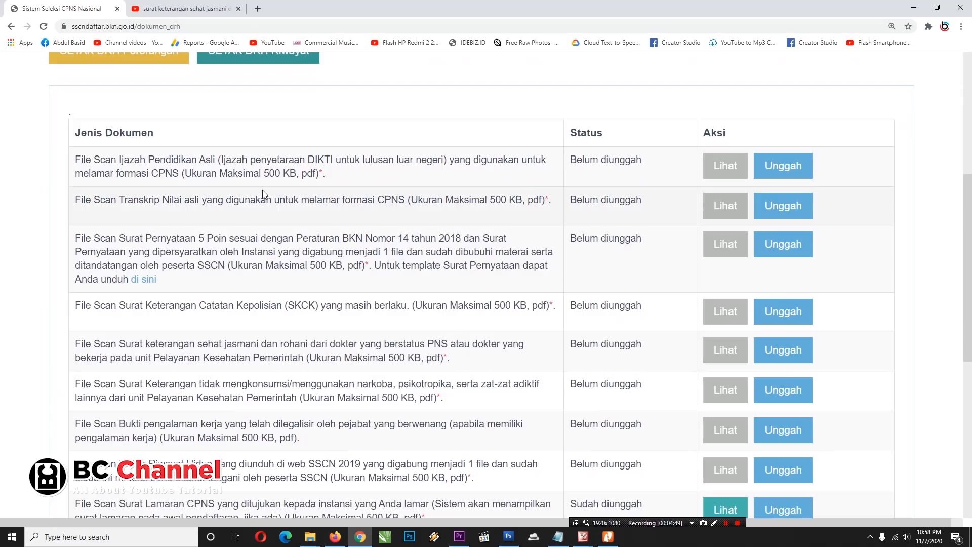
scroll(303, 127, down, 1)
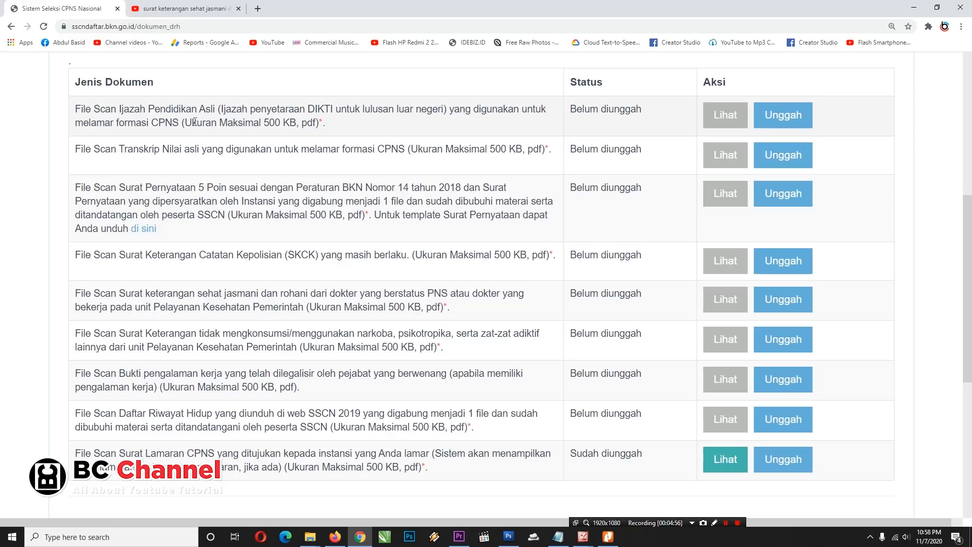
double_click(271, 123)
double_click(307, 123)
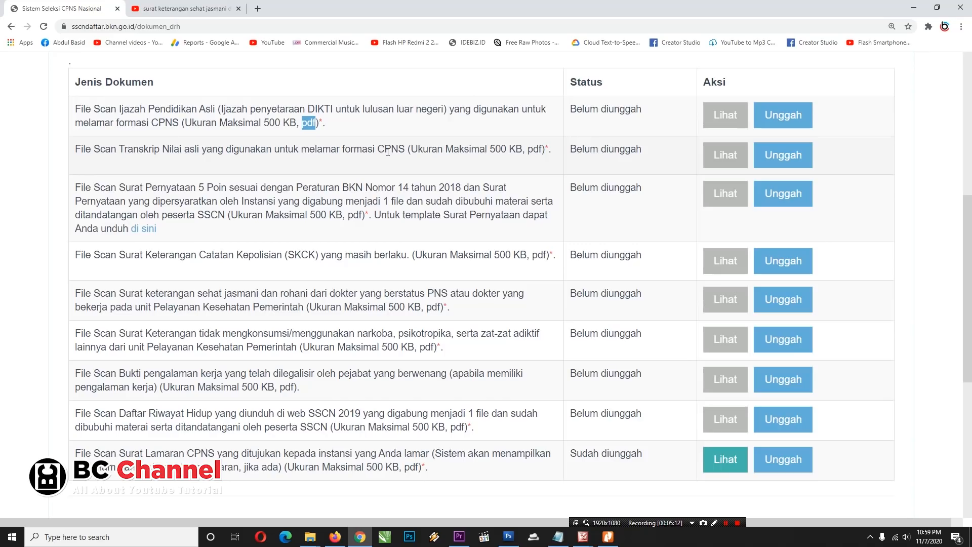
double_click(503, 149)
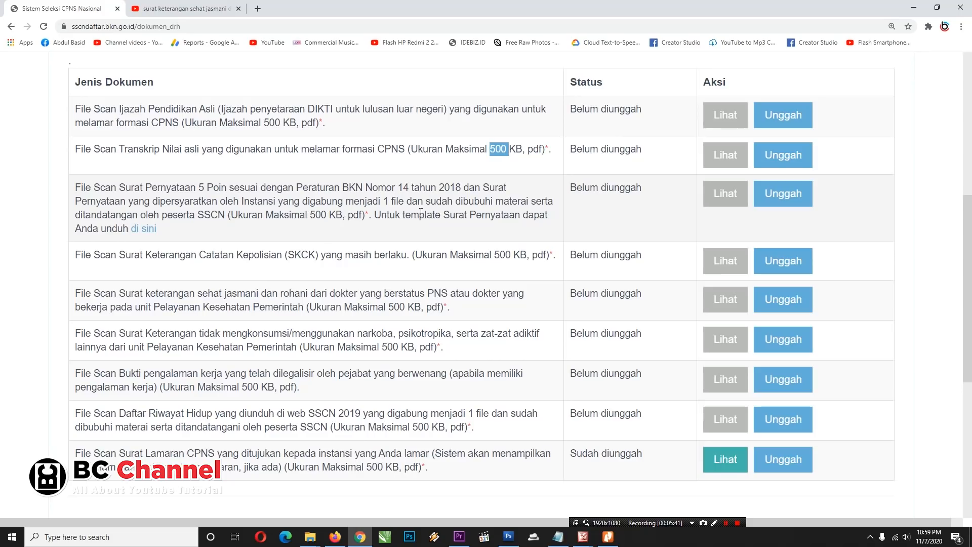
click(144, 229)
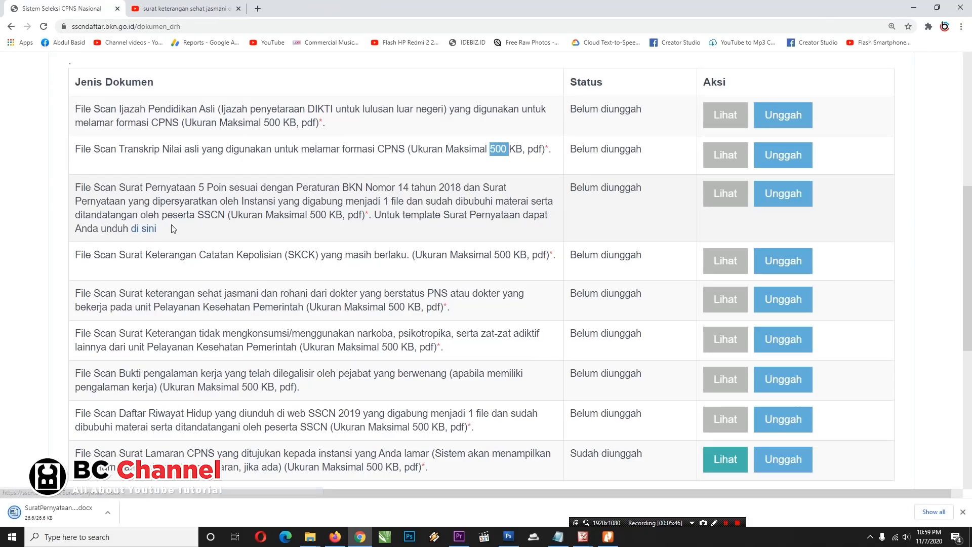
click(56, 515)
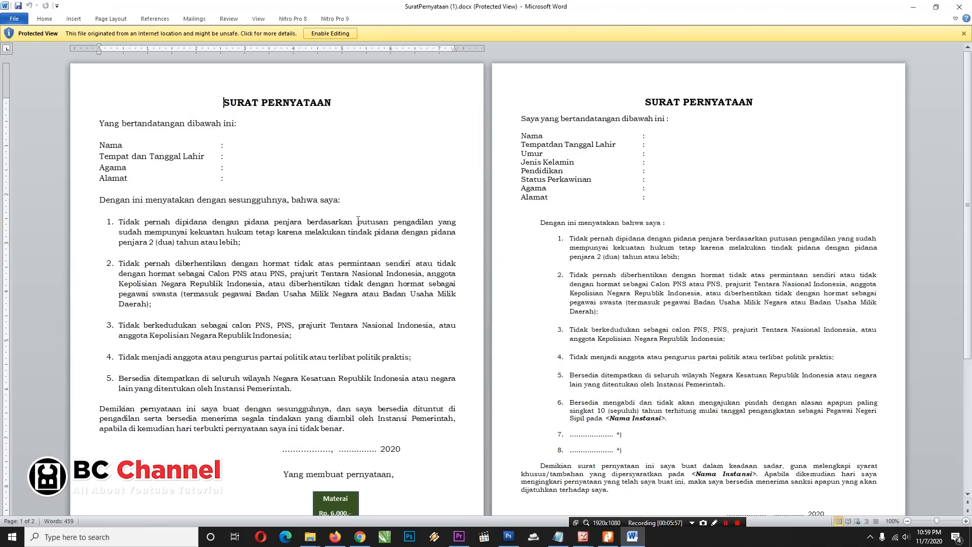
Step: Look over SuratPernyataan (1).docx's Tempat dan Tanggal Lahir and Alamat fields, then minimise Word
scroll(224, 135, down, 4)
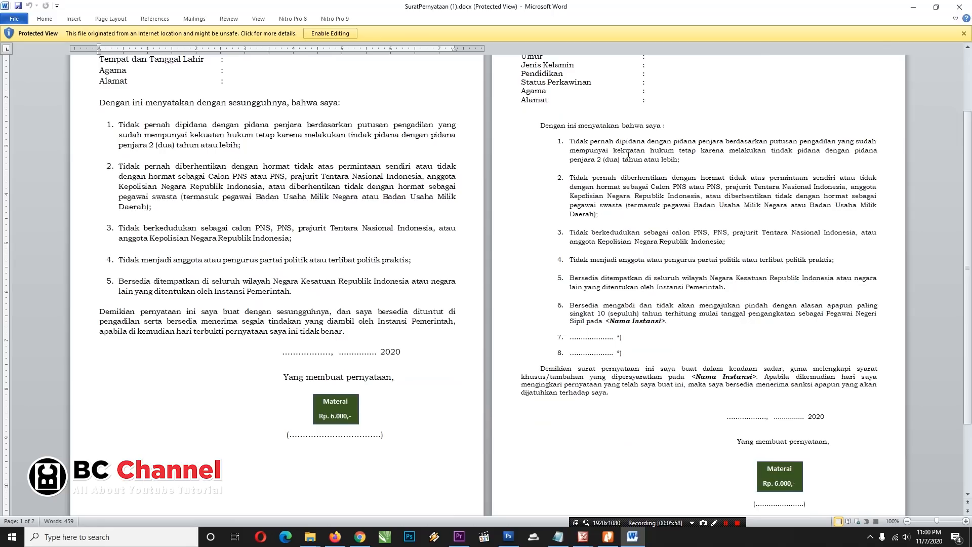
scroll(629, 155, up, 2)
click(229, 108)
click(233, 122)
click(229, 130)
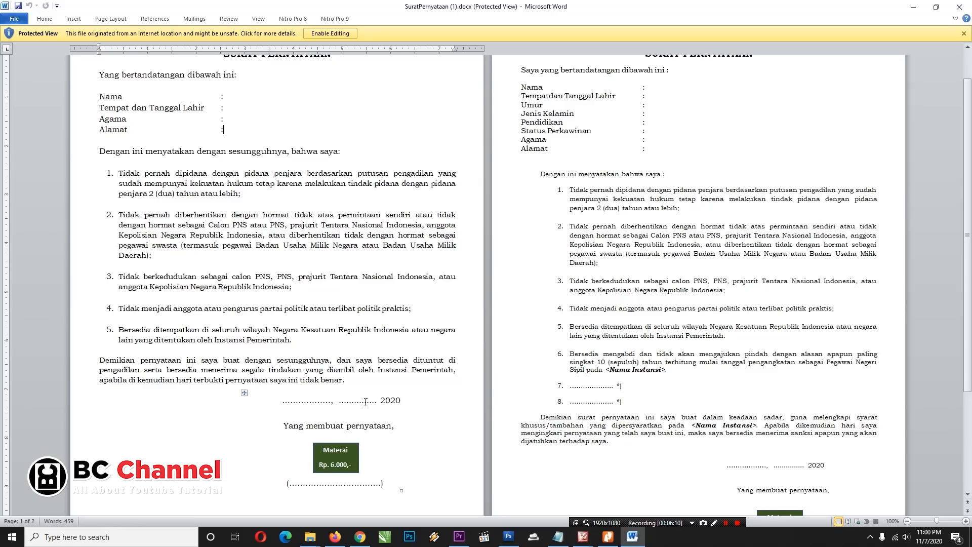
scroll(673, 169, up, 1)
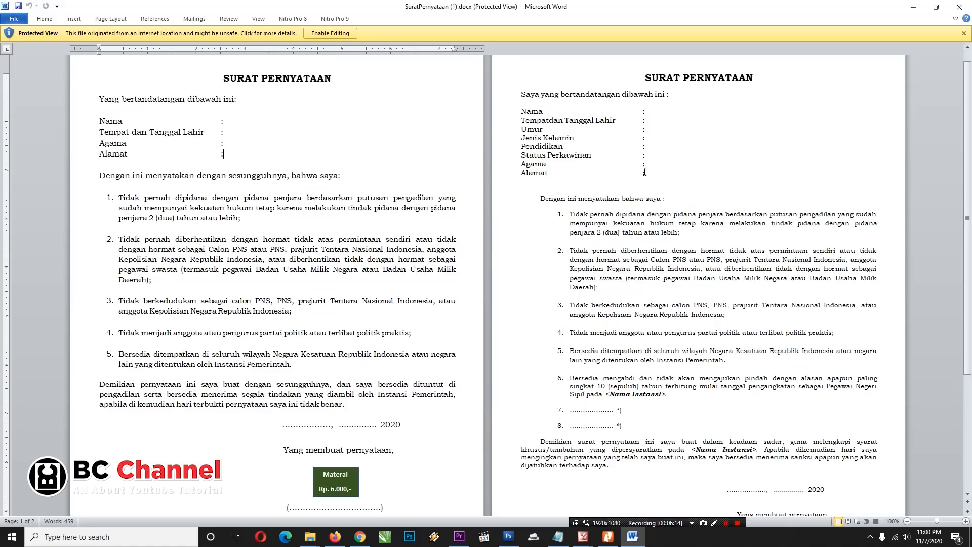
scroll(643, 277, down, 7)
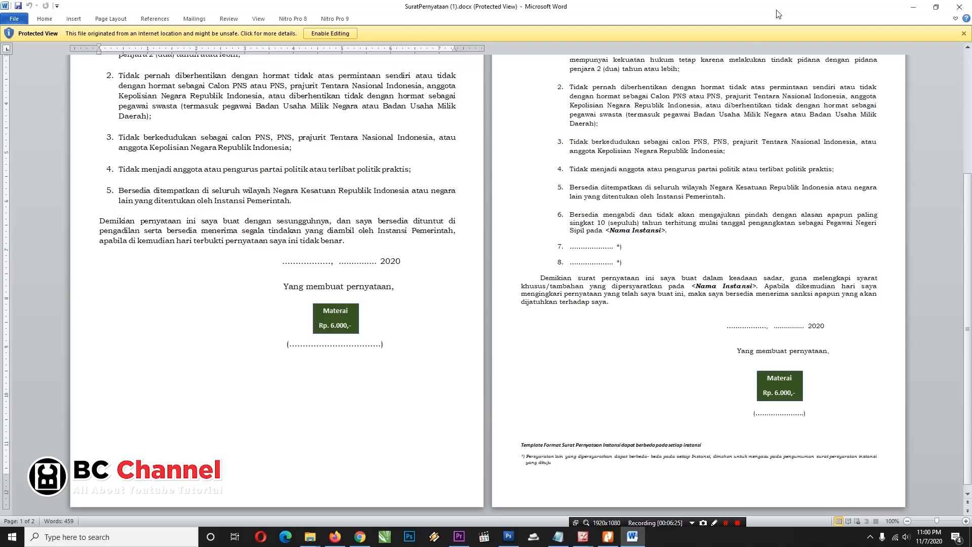
click(913, 6)
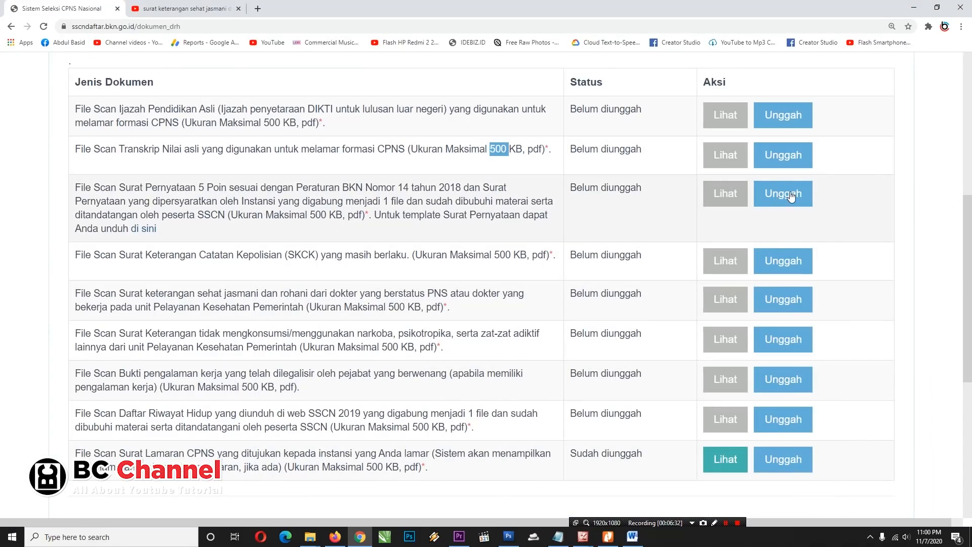
click(153, 260)
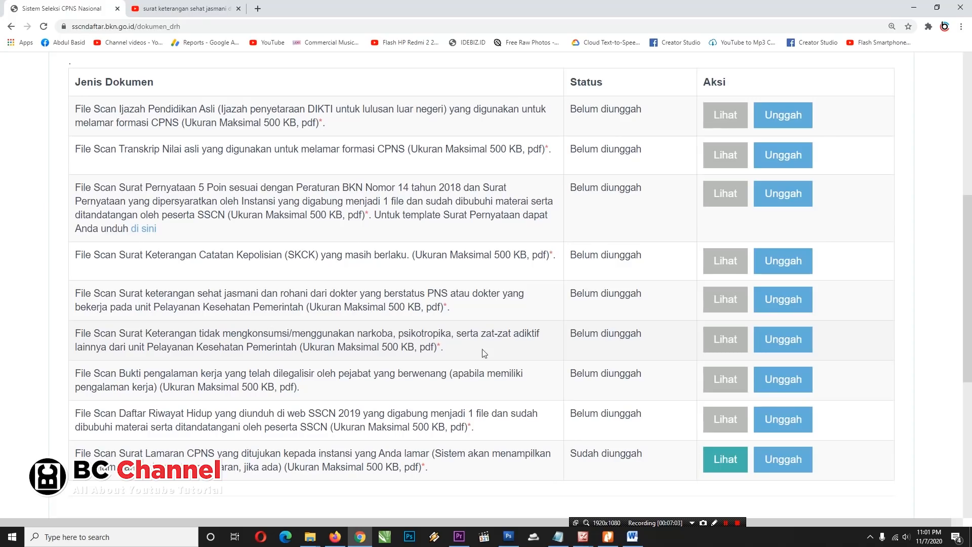
click(357, 350)
click(396, 349)
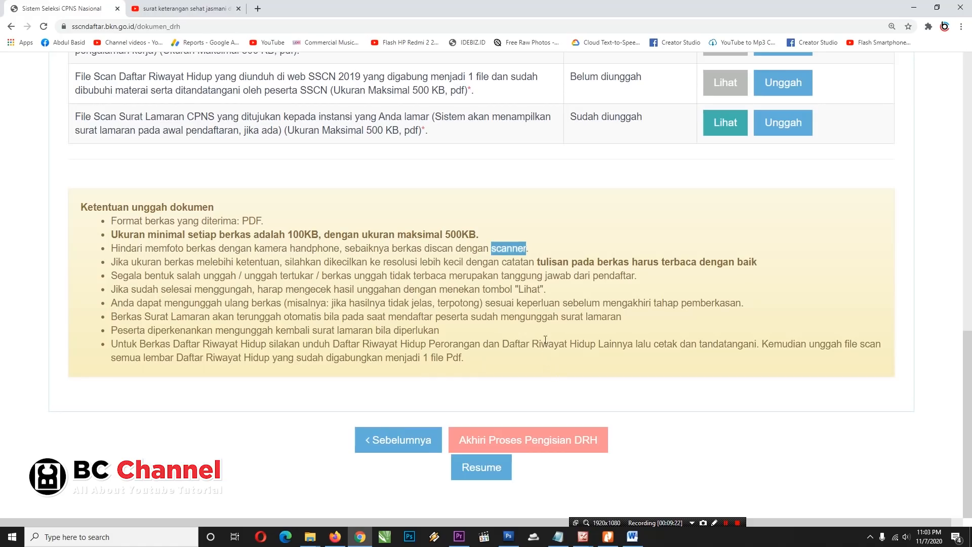
scroll(548, 348, up, 3)
scroll(548, 347, up, 10)
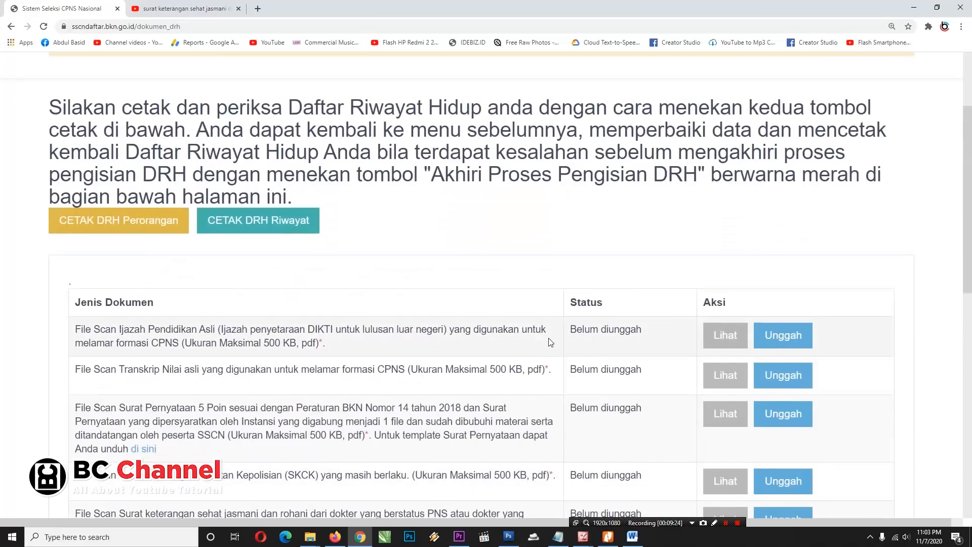
scroll(551, 337, down, 7)
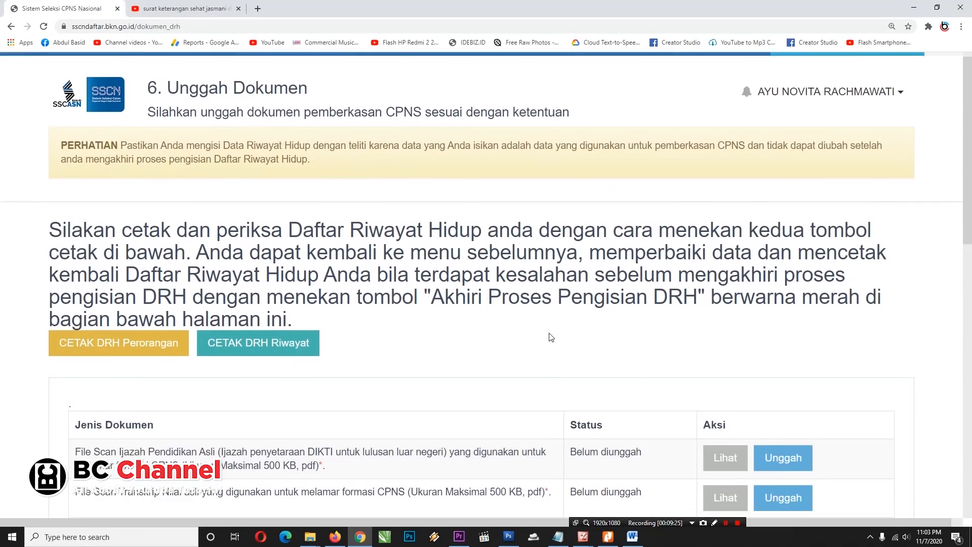
scroll(554, 342, down, 7)
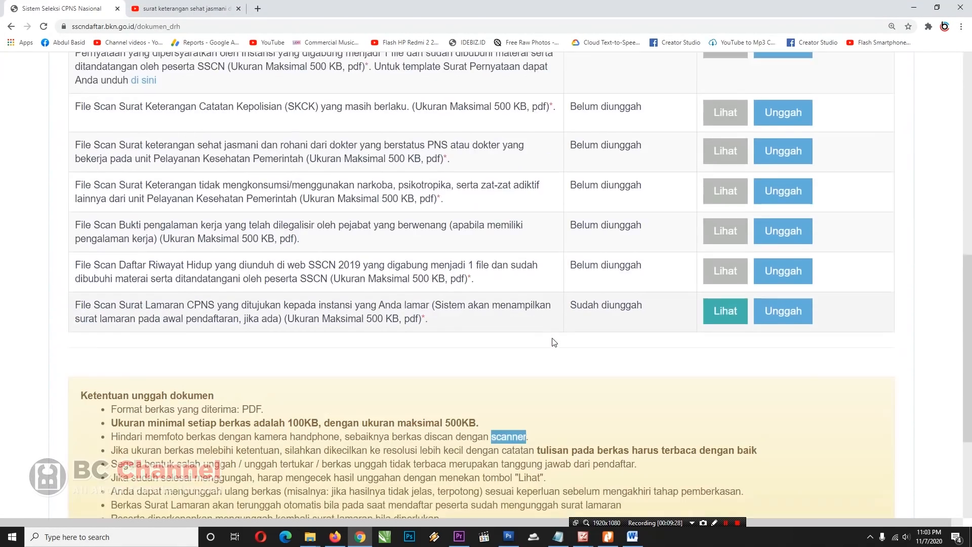